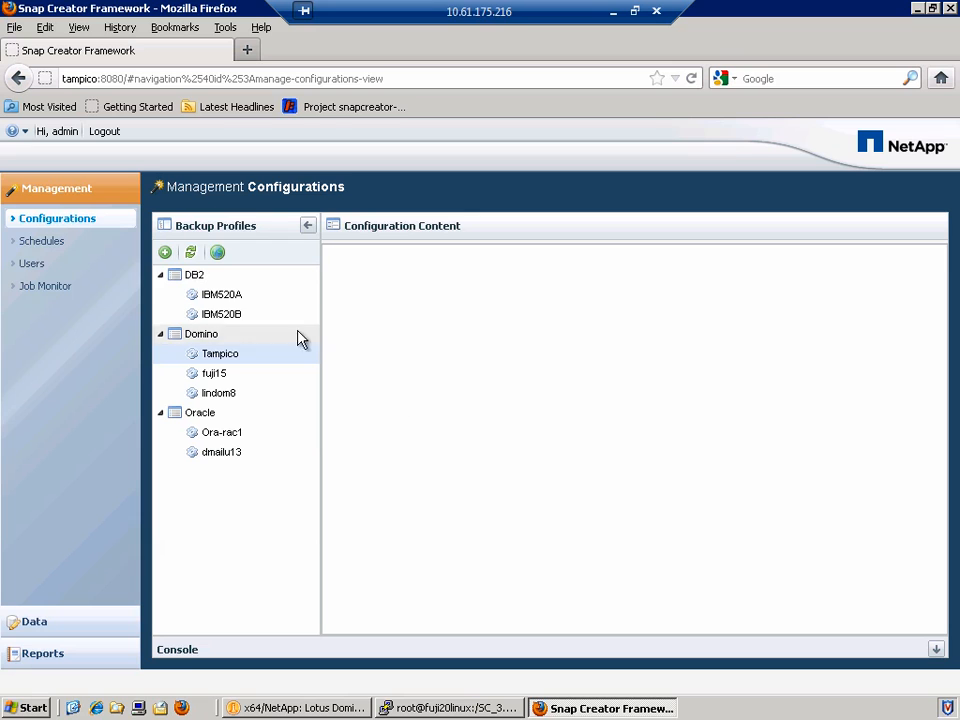
Start a global configuration named global and set its plug-in type to None.
click(216, 255)
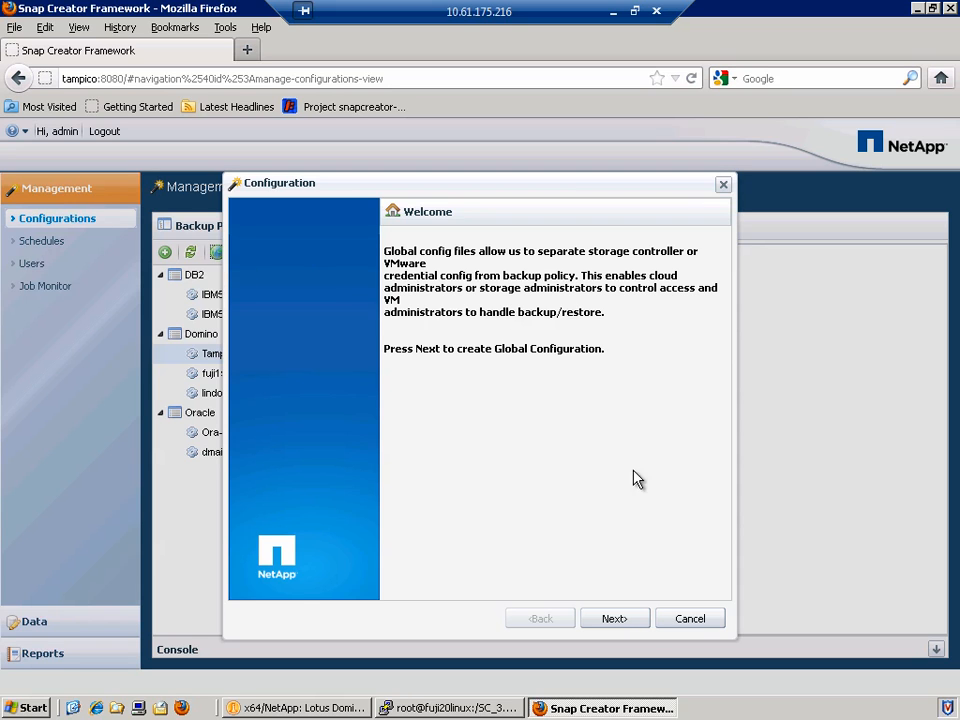
click(628, 625)
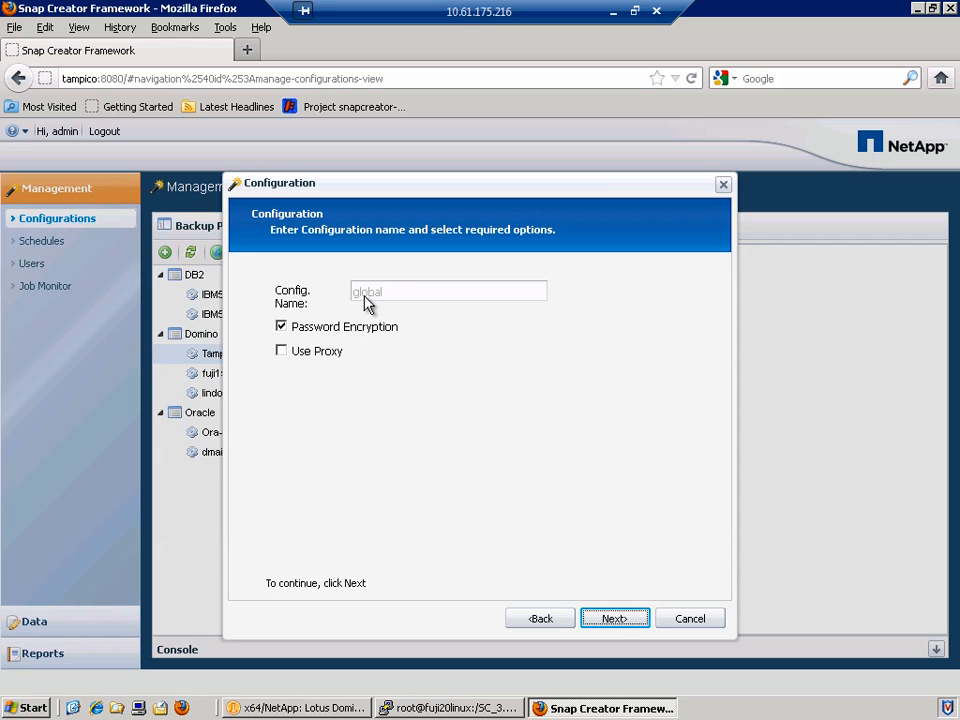
click(614, 620)
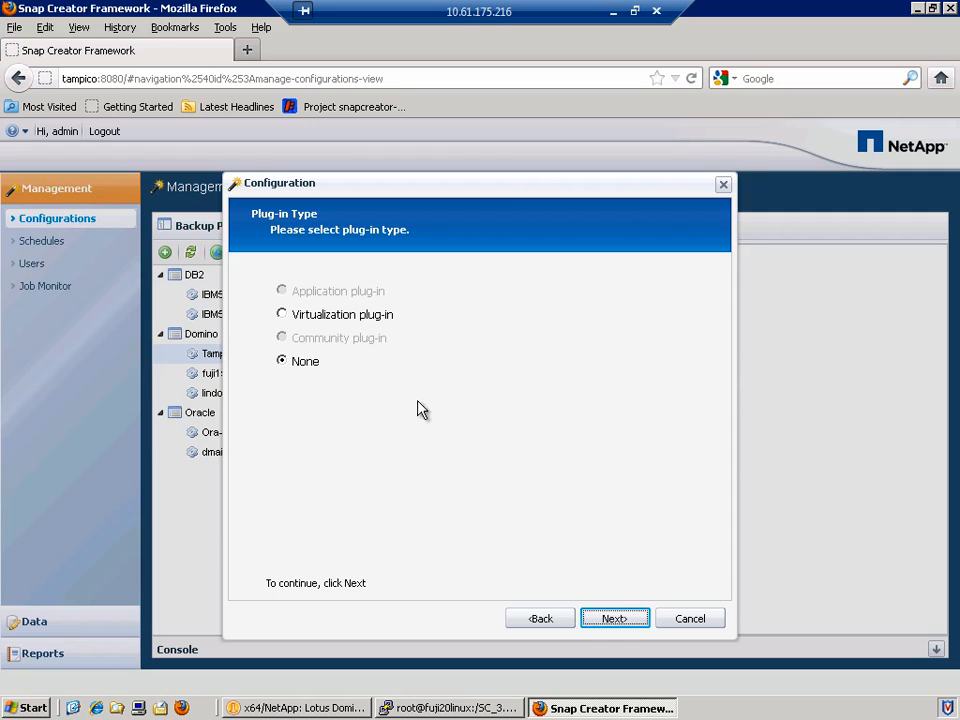
click(334, 318)
click(312, 363)
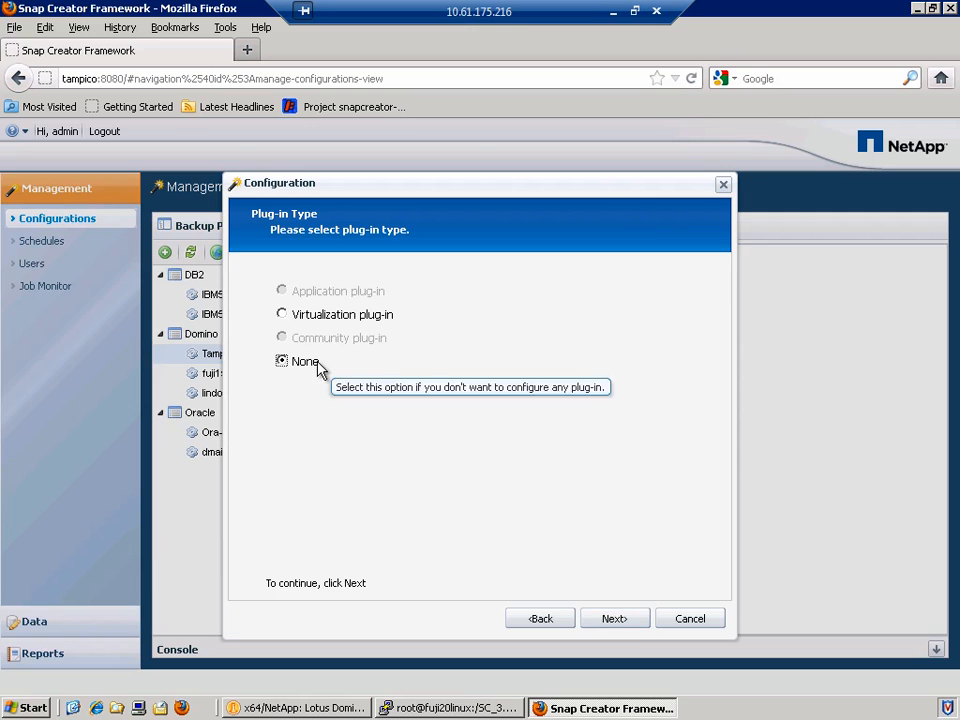
Set the global configuration's transport to HTTP on port 80.
click(614, 619)
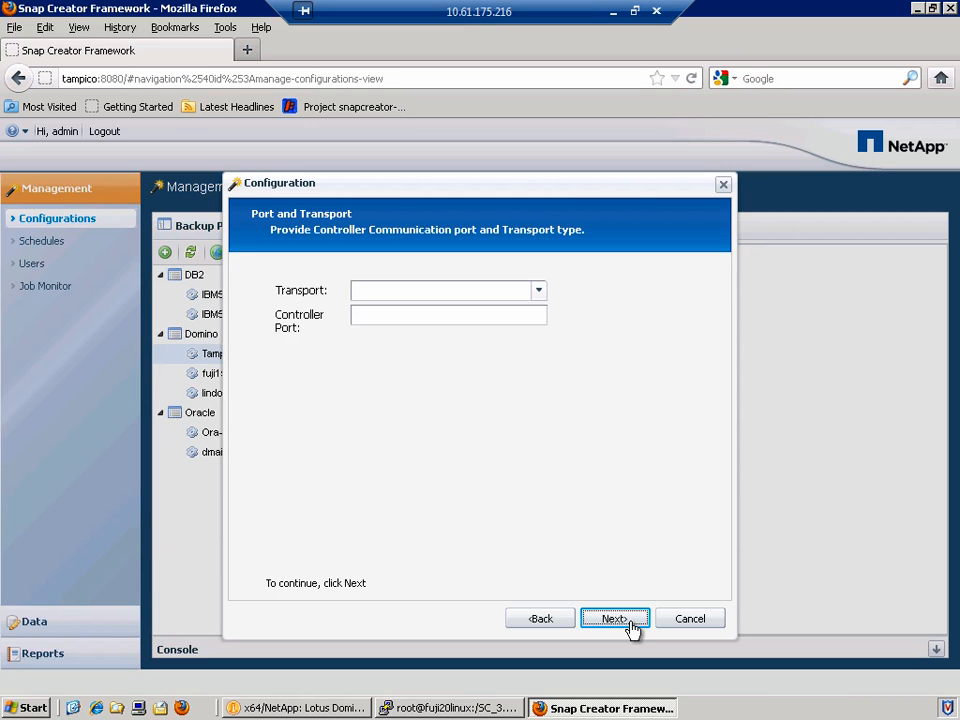
click(538, 293)
click(527, 308)
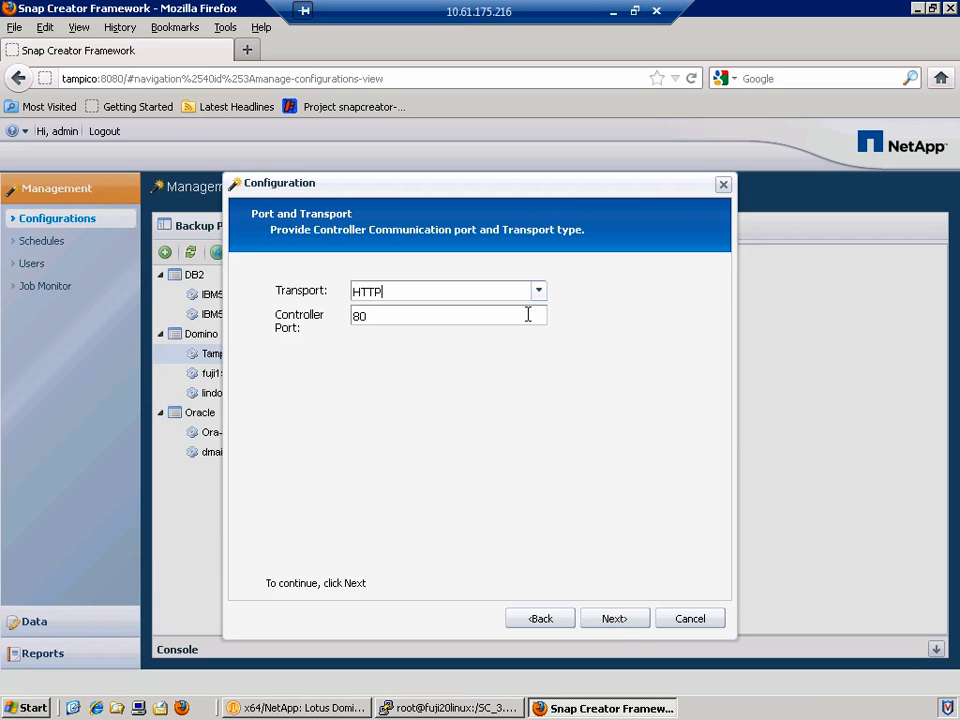
click(611, 622)
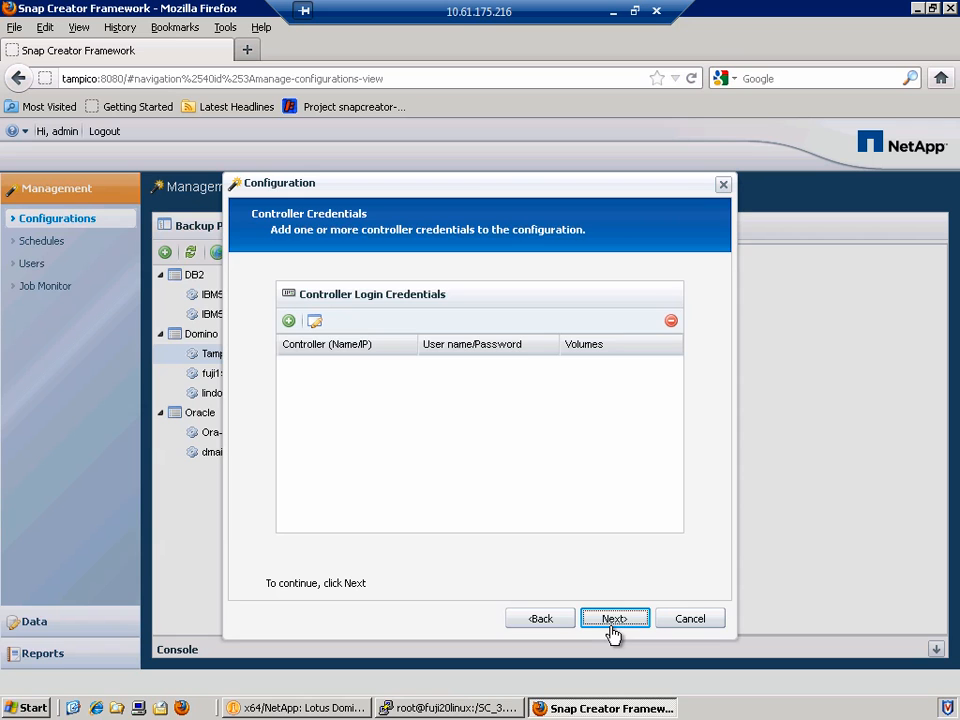
Add controller netappfiler1 with its login user and password.
click(288, 322)
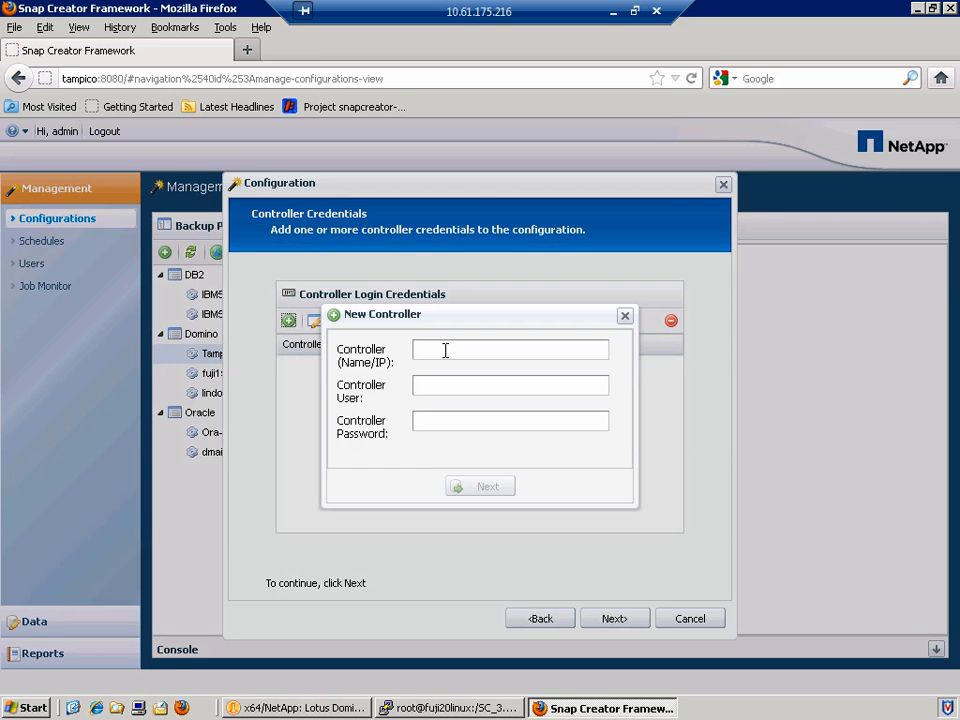
text(netappfiler1)
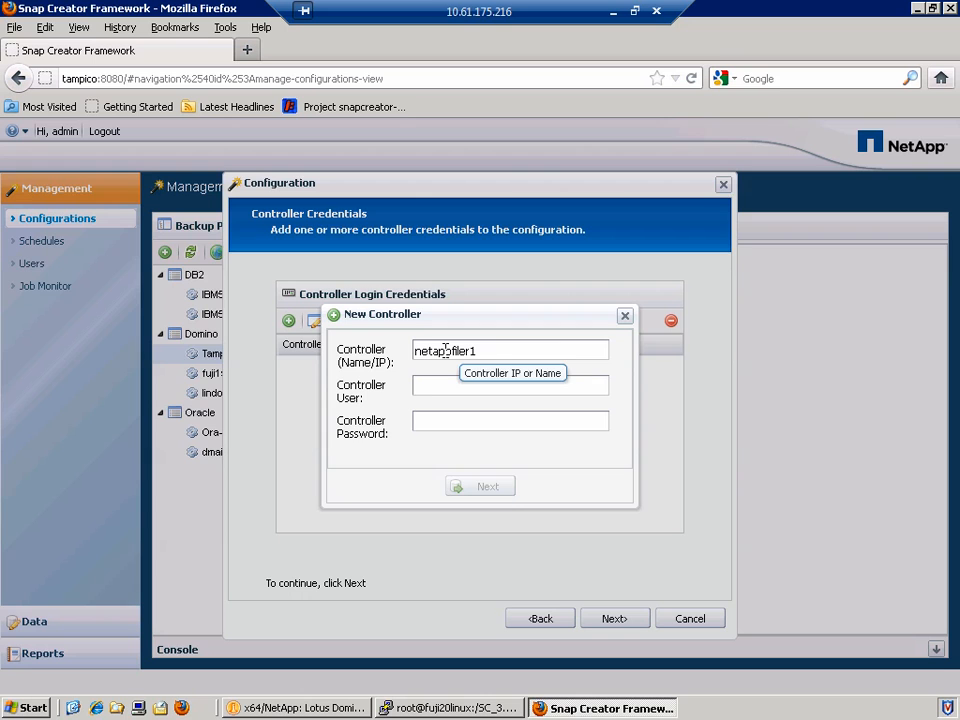
key(Tab)
text(sc_user)
key(Tab)
text(********)
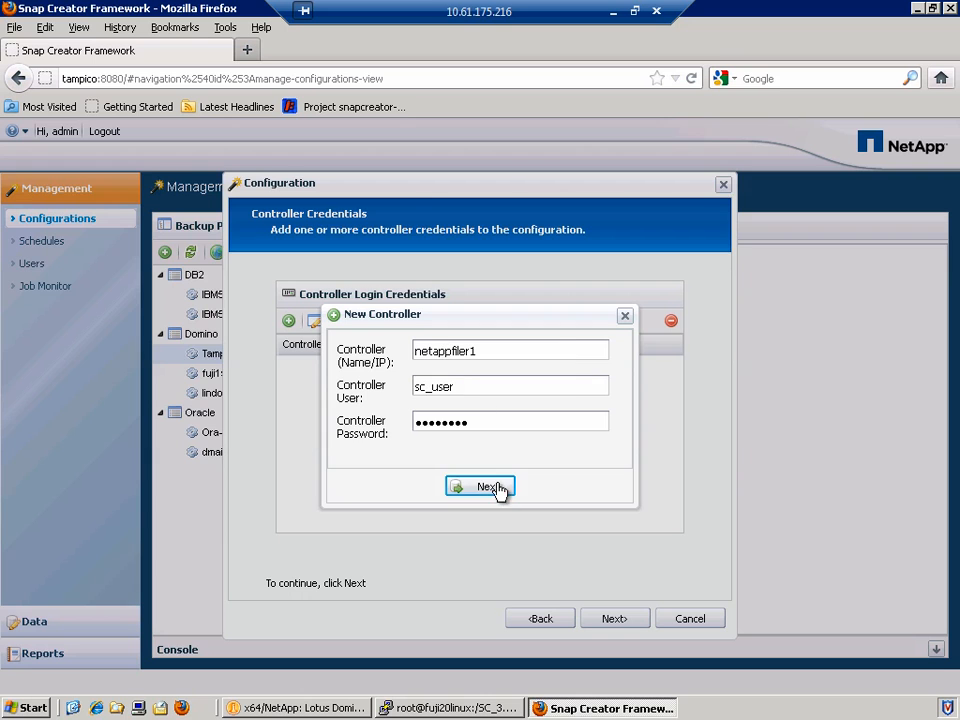
click(499, 490)
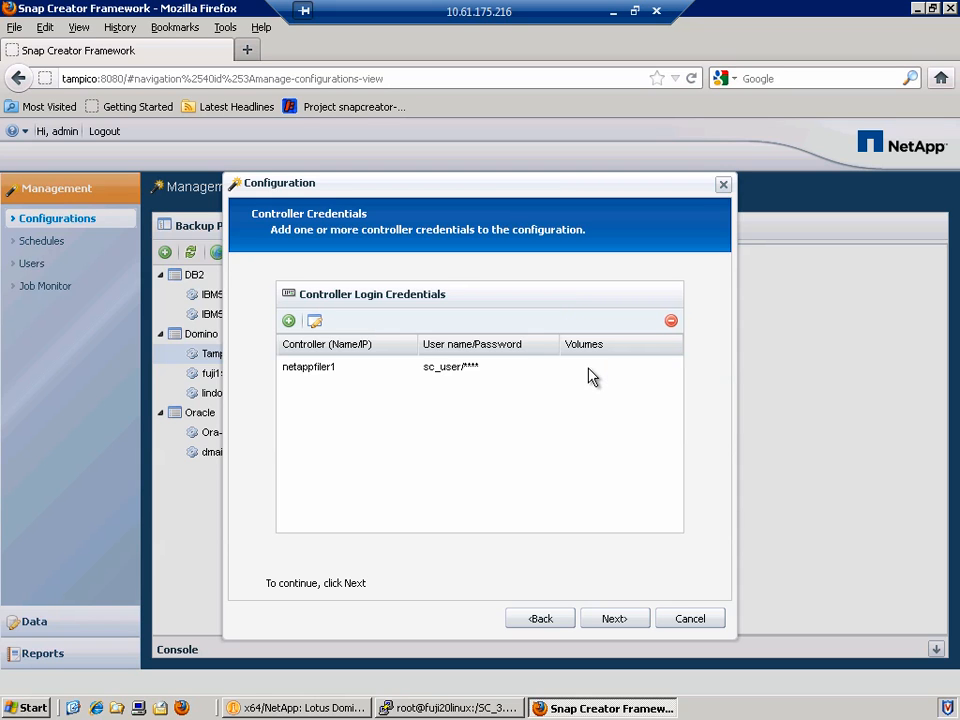
Select the netappfiler1 entry and advance past Proxy Settings to the summary.
click(315, 370)
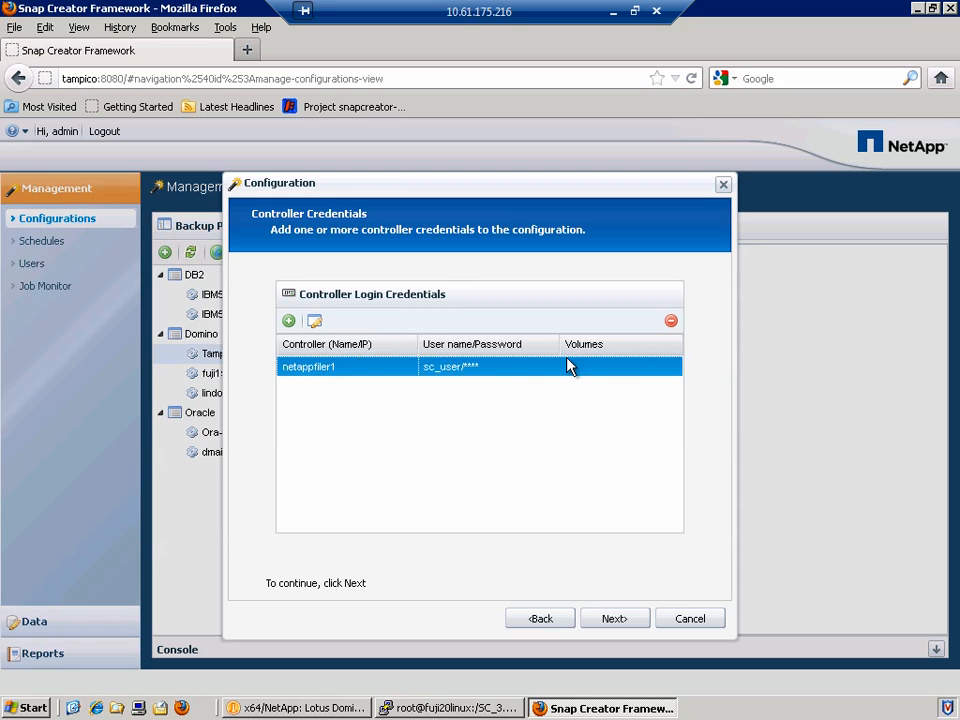
click(614, 619)
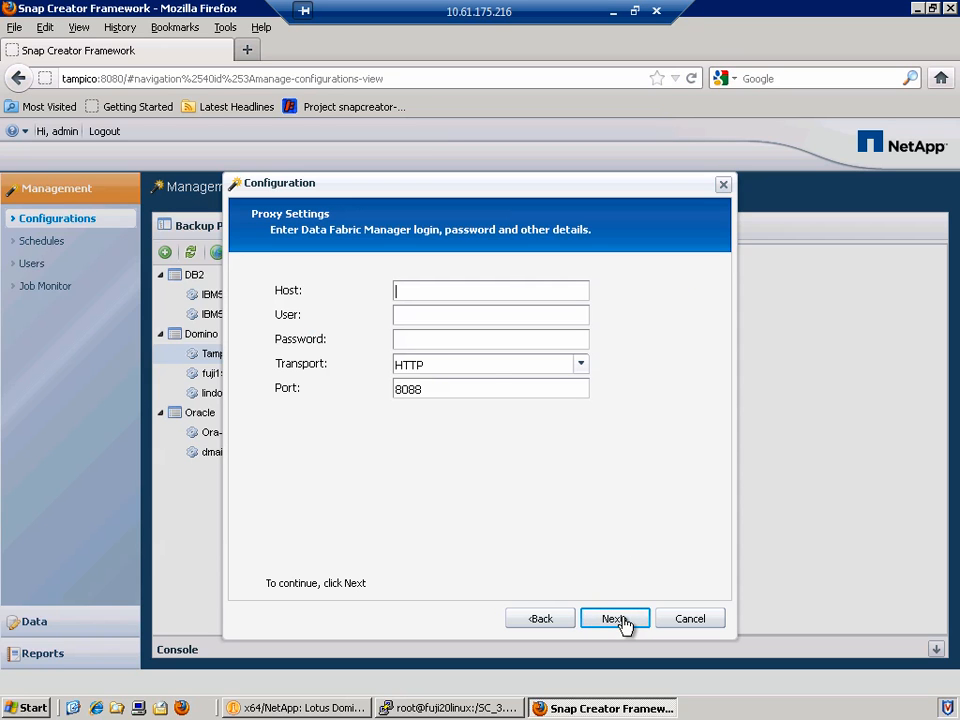
click(620, 620)
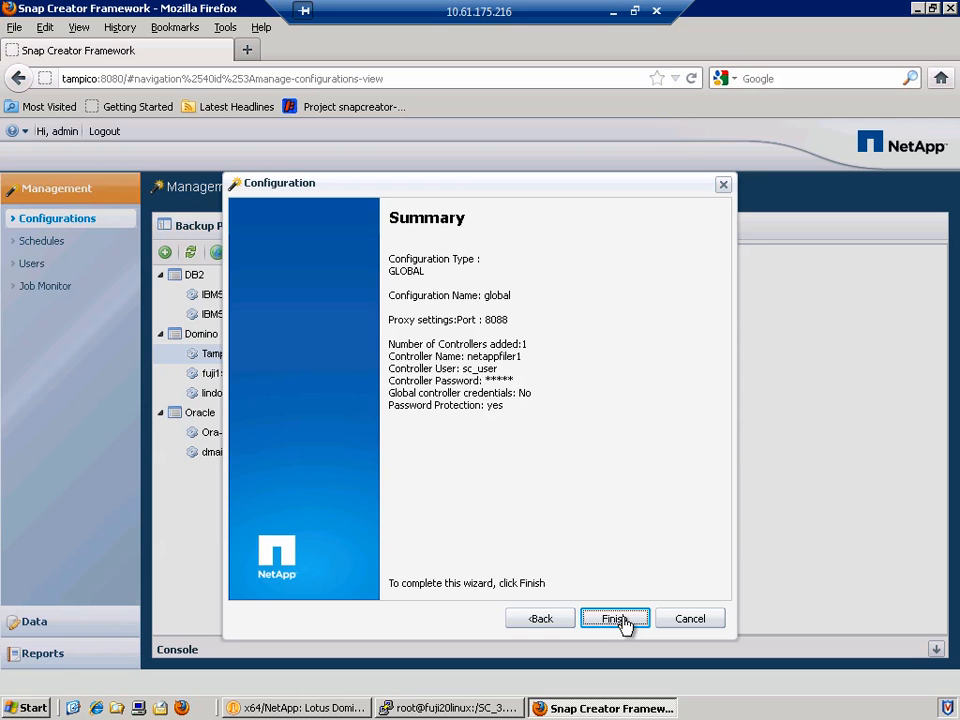
Finish the global configuration, open it, then bring up a profile group's actions menu.
click(619, 620)
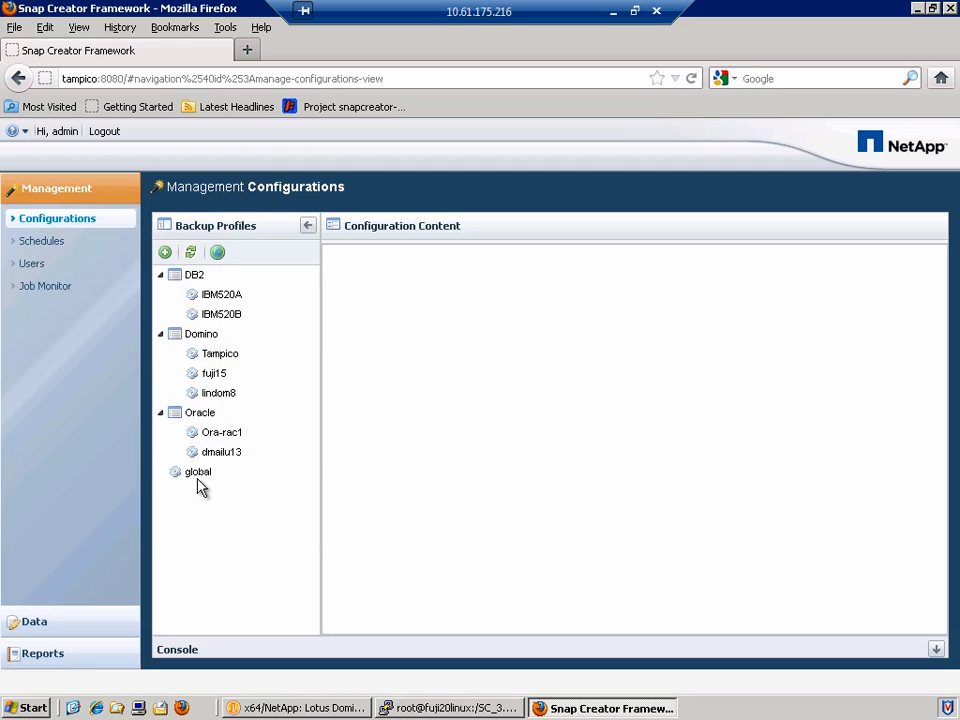
click(207, 474)
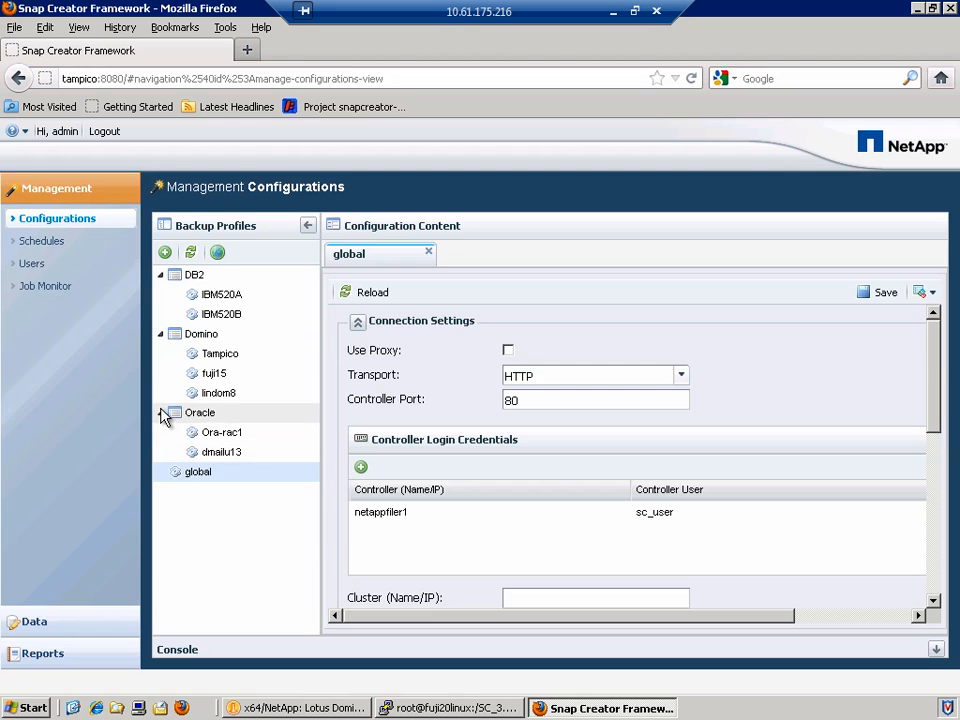
click(160, 412)
click(160, 334)
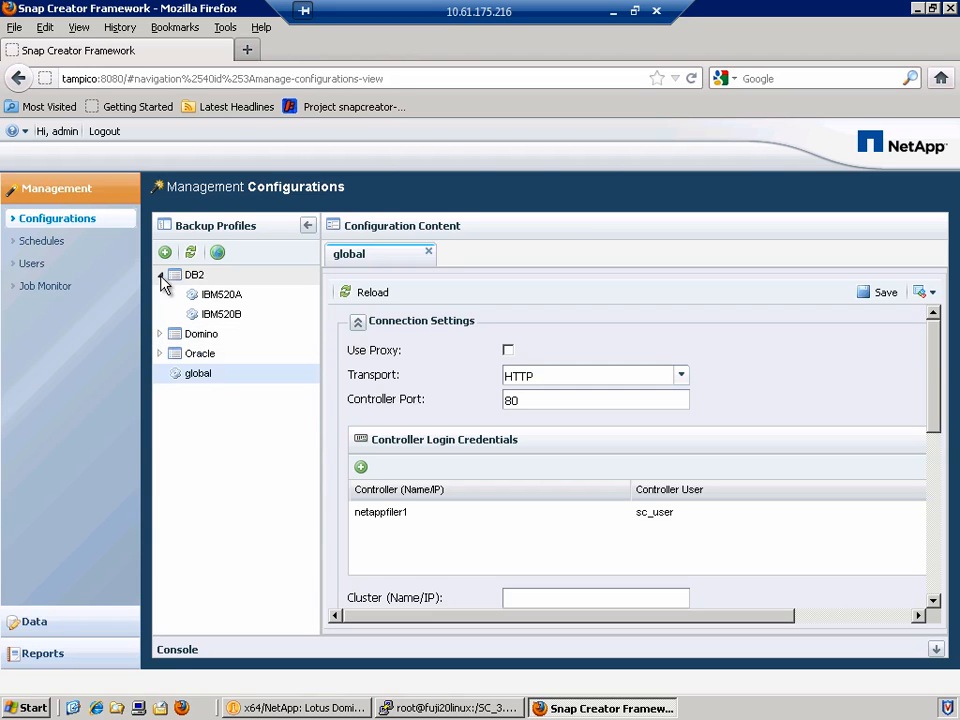
click(160, 274)
double_click(195, 276)
right_click(197, 280)
Create a new configuration named tampico with plug-in type None.
click(262, 375)
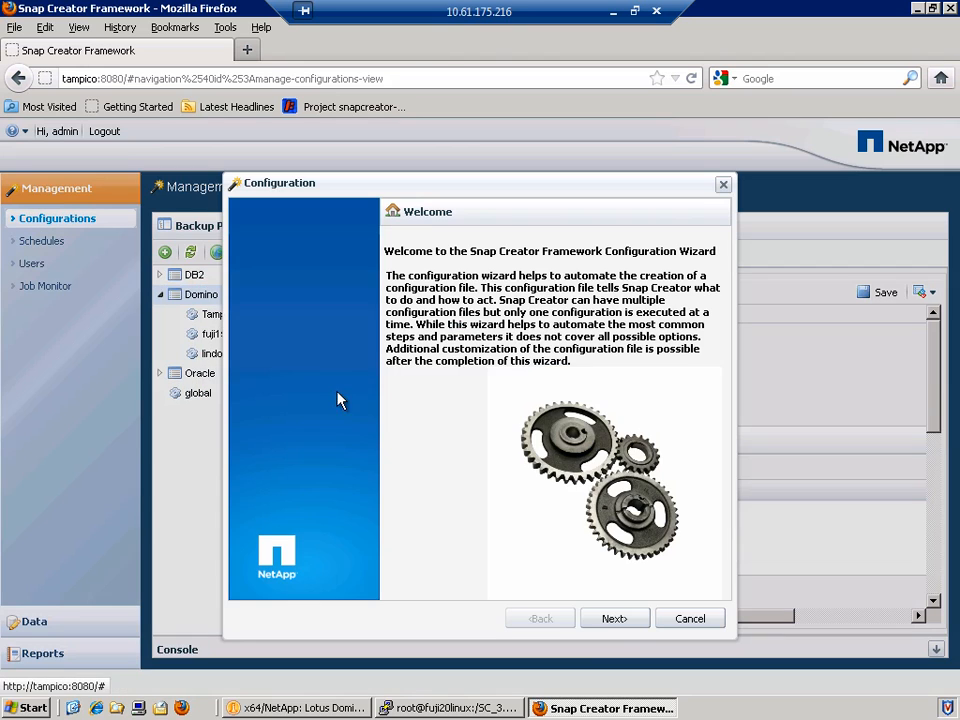
click(620, 628)
text(tampico)
click(620, 628)
click(281, 362)
Fetch port, transport and controller credentials from the global configuration.
click(613, 618)
click(615, 618)
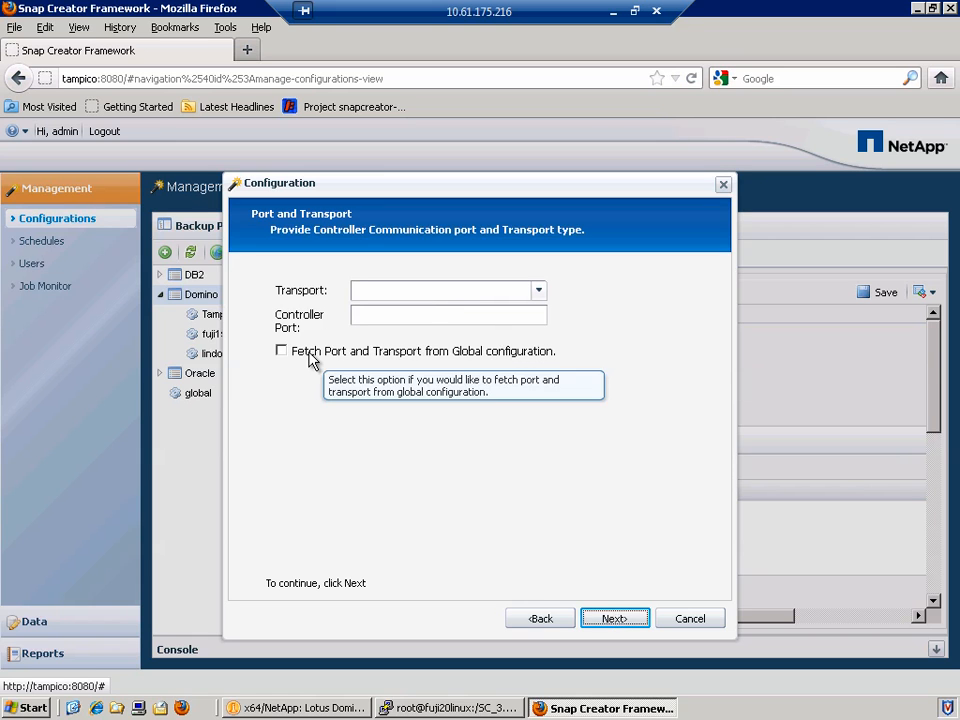
click(281, 351)
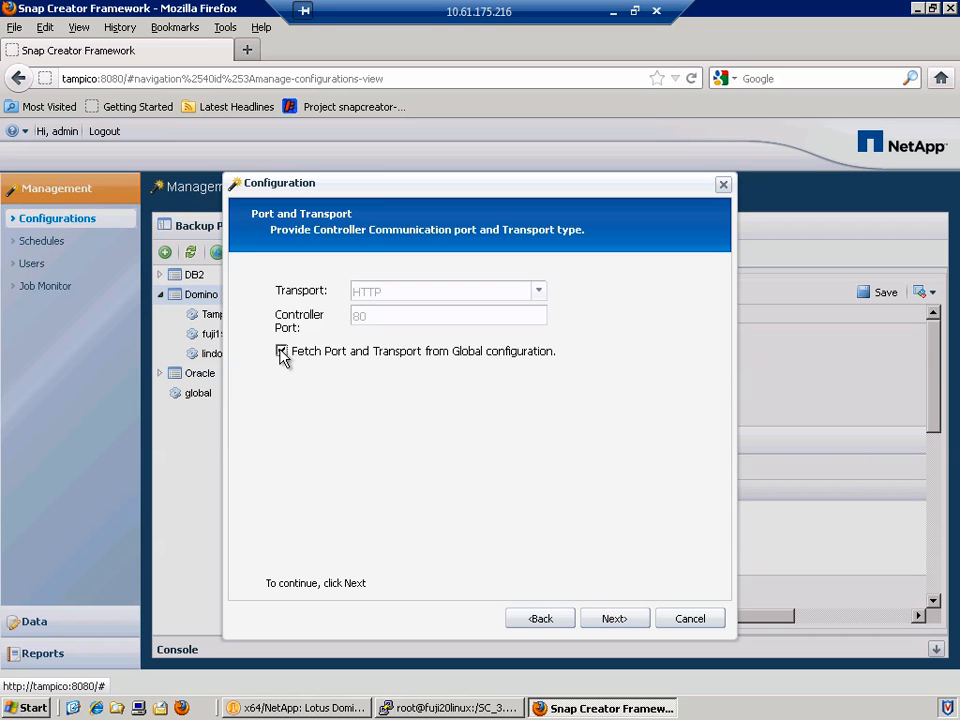
click(615, 618)
click(281, 545)
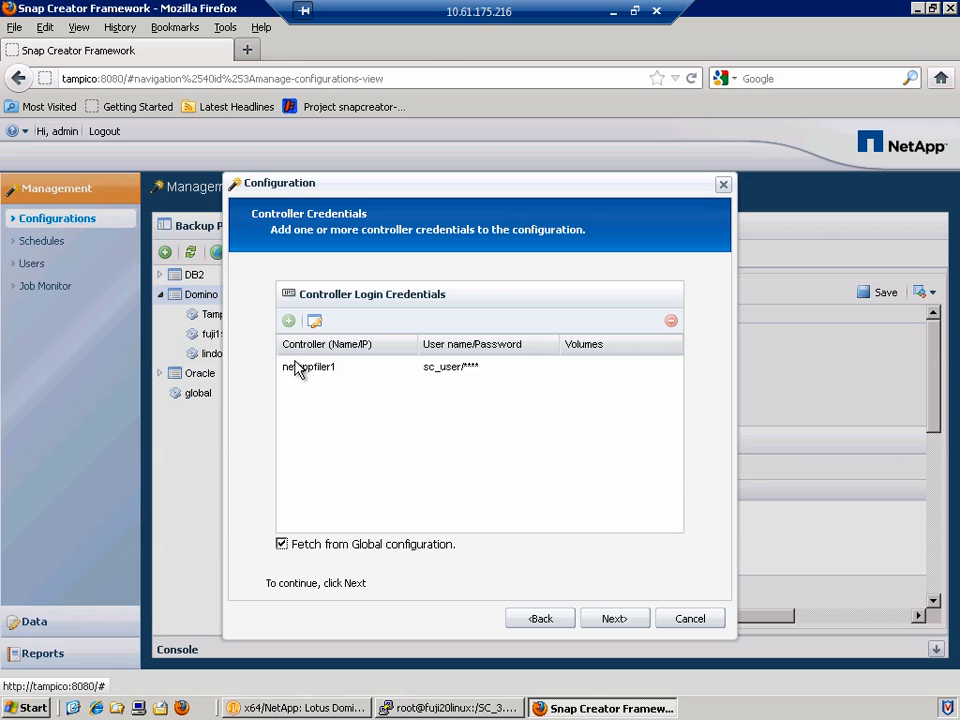
Add volumes Tampico_DomData2 and Tampico_DomTxn to netappfiler1 and save.
click(300, 367)
click(315, 321)
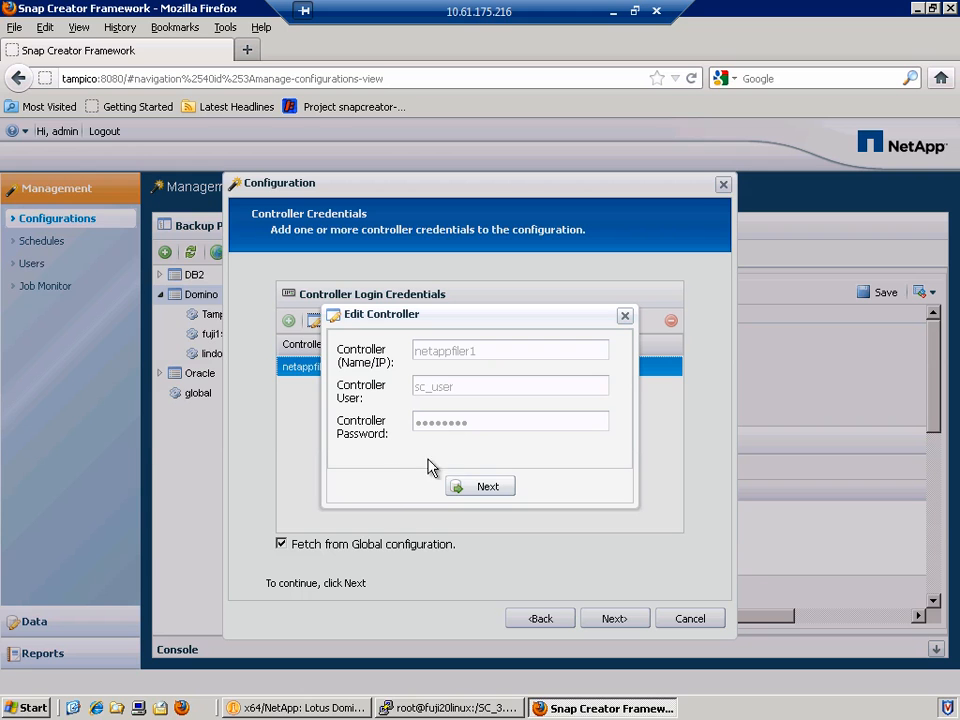
click(481, 487)
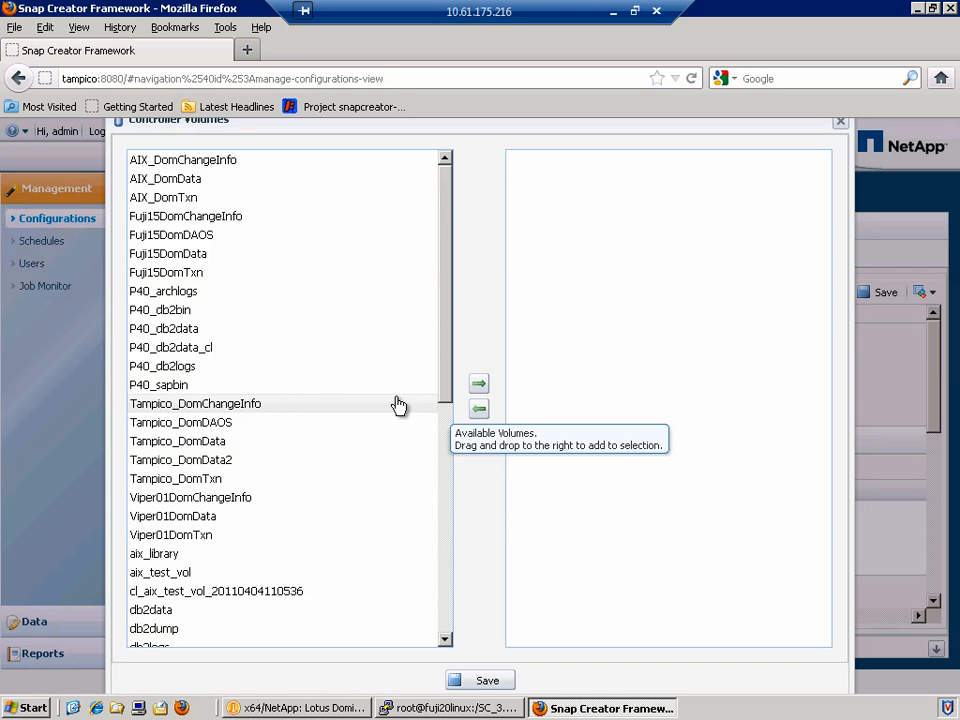
click(300, 474)
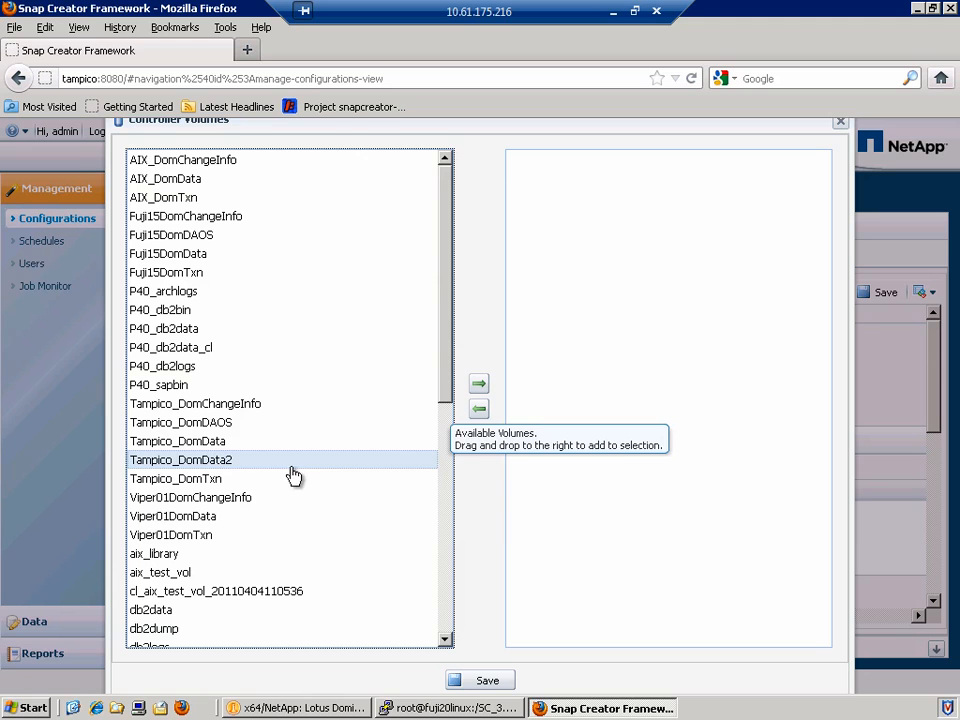
ctrl+click(246, 481)
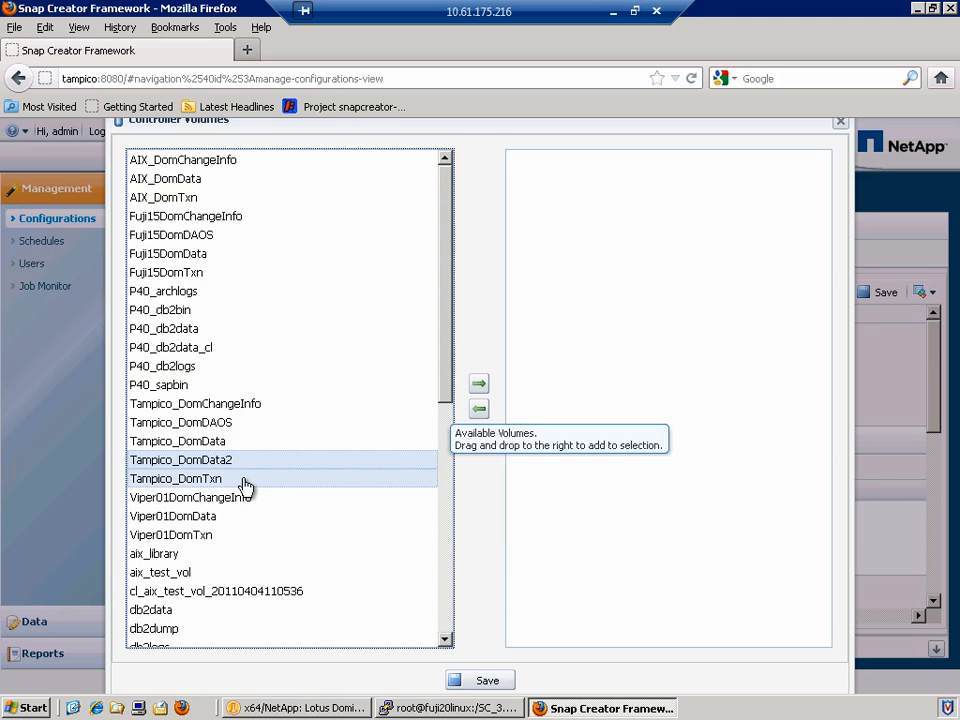
click(478, 385)
click(480, 681)
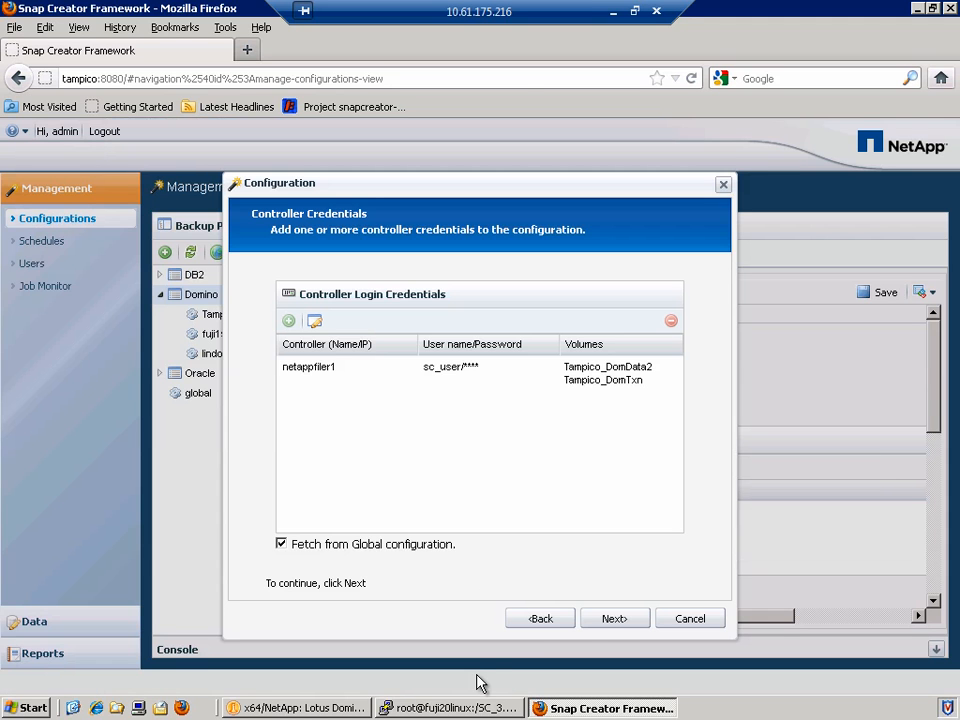
click(622, 622)
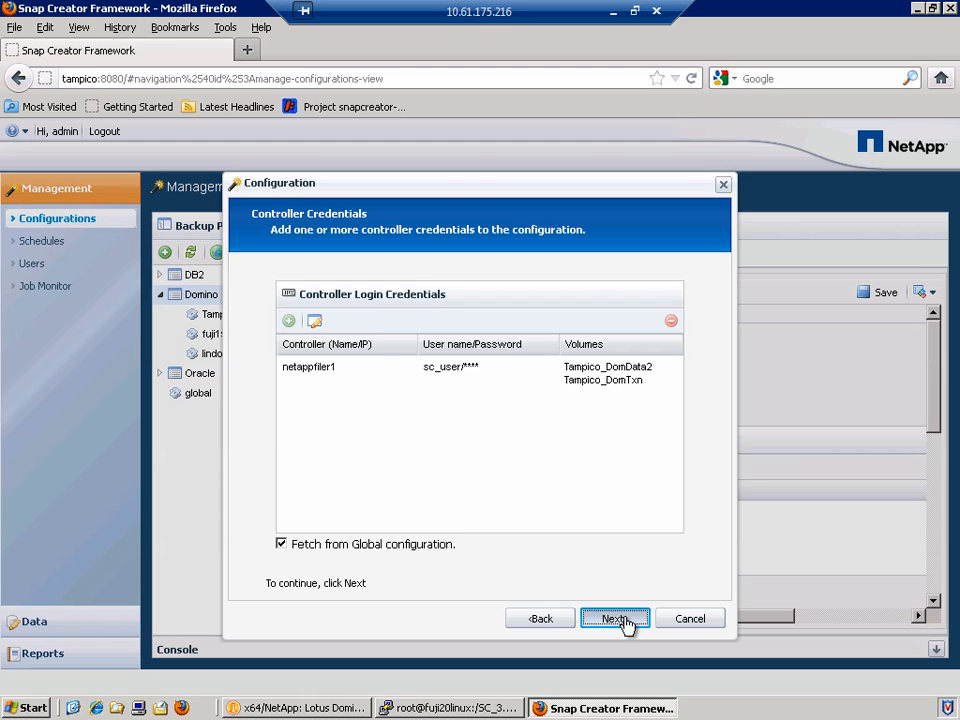
Set snapshot name tompico, daily policy, retention and age 7, timestamp naming, ignore application errors.
text(tompico)
key(Tab)
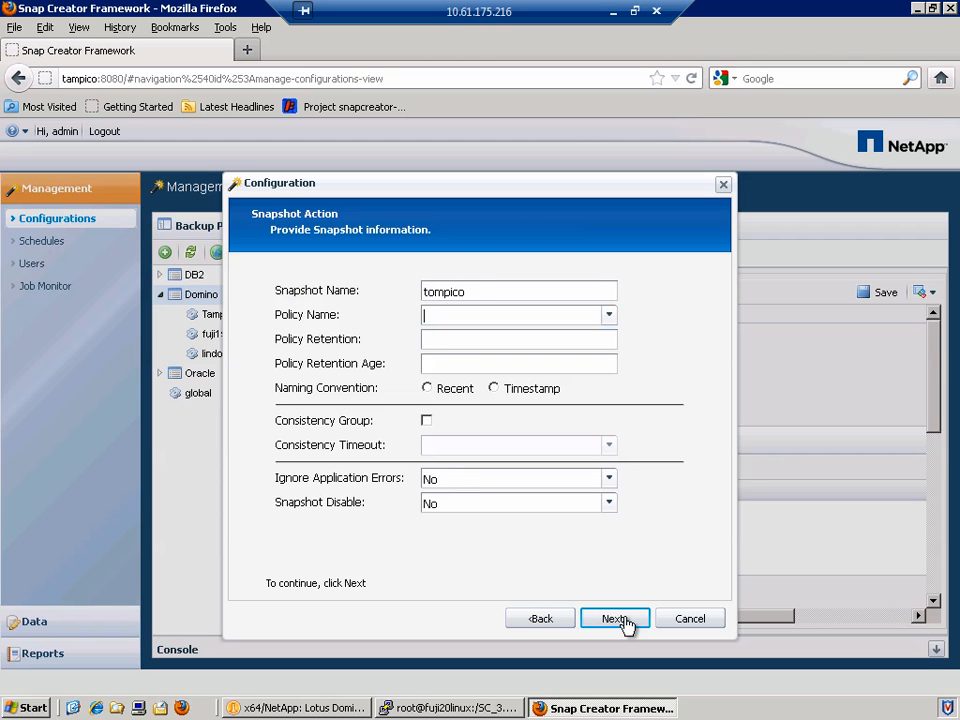
key(Down)
key(Down)
key(Return)
key(Tab)
text(7)
key(Tab)
text(7)
click(493, 388)
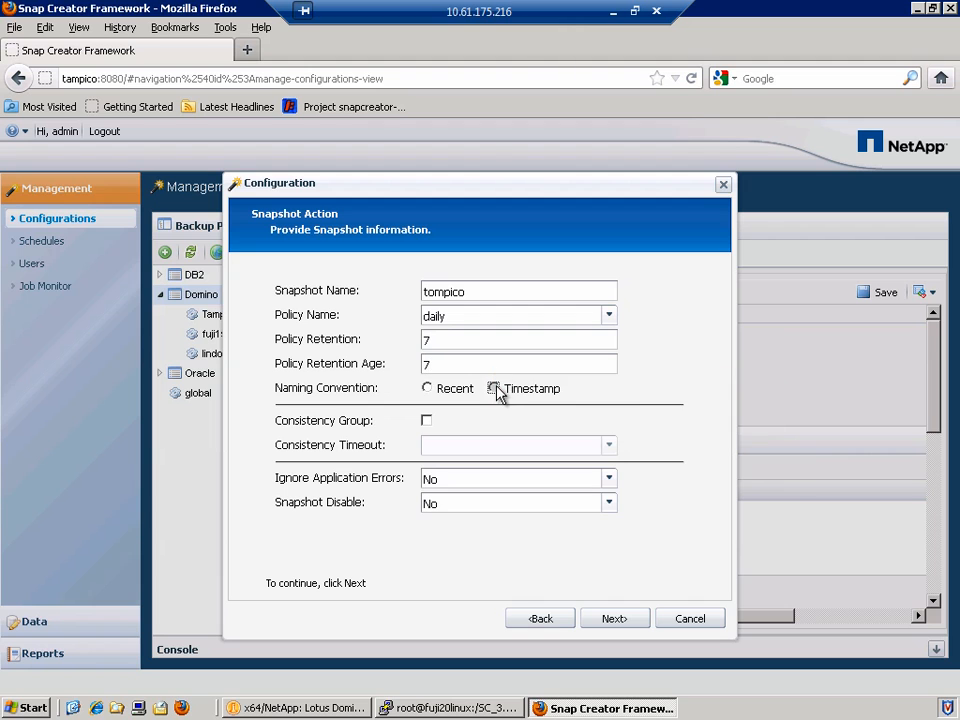
click(497, 480)
click(497, 498)
Advance through the remaining wizard pages and finish the tompico configuration.
click(611, 621)
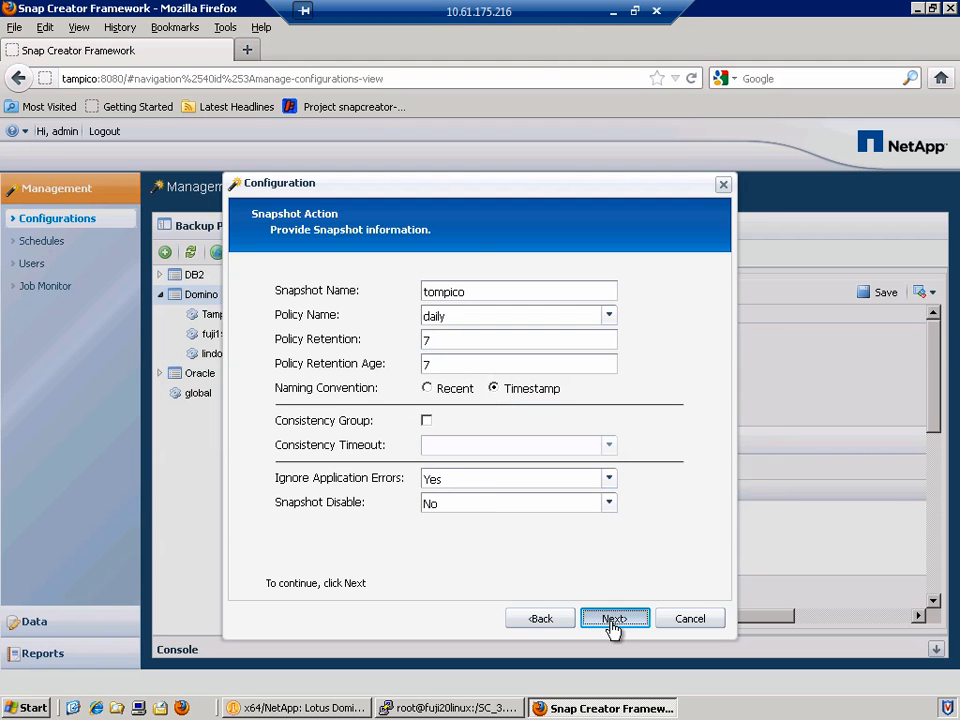
click(613, 620)
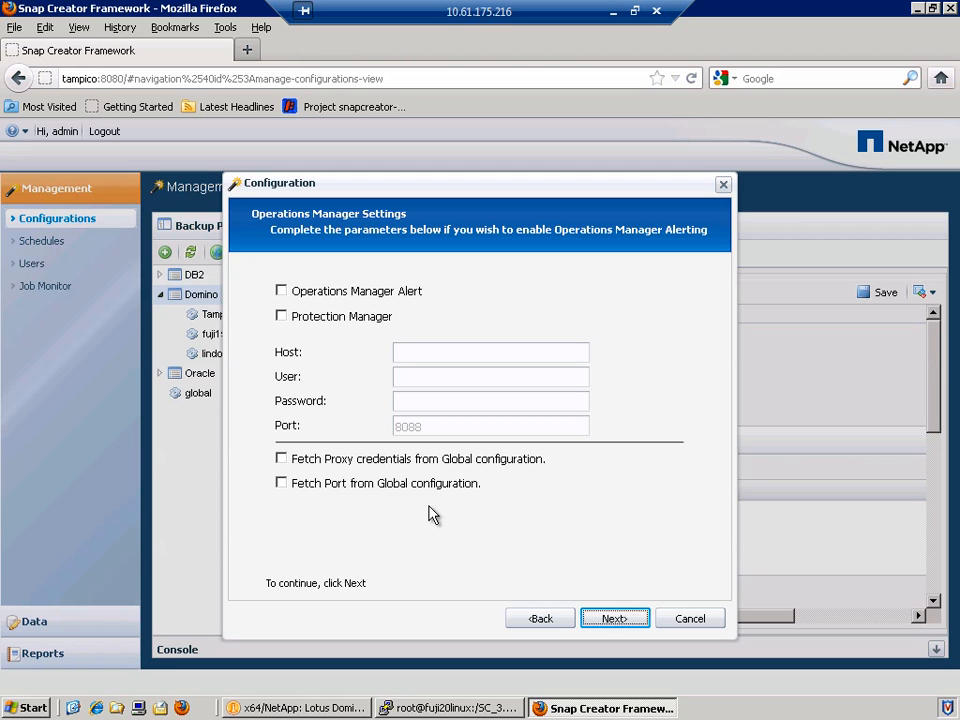
click(621, 619)
click(621, 619)
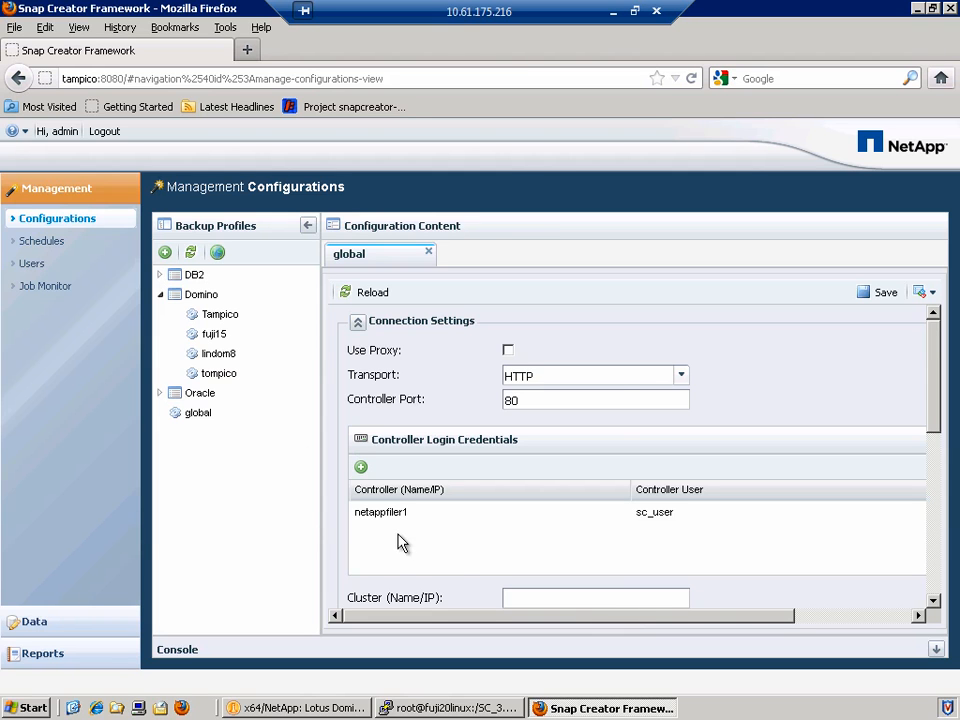
Open the Domino tompico profile, review its settings, and show its Actions list.
click(221, 374)
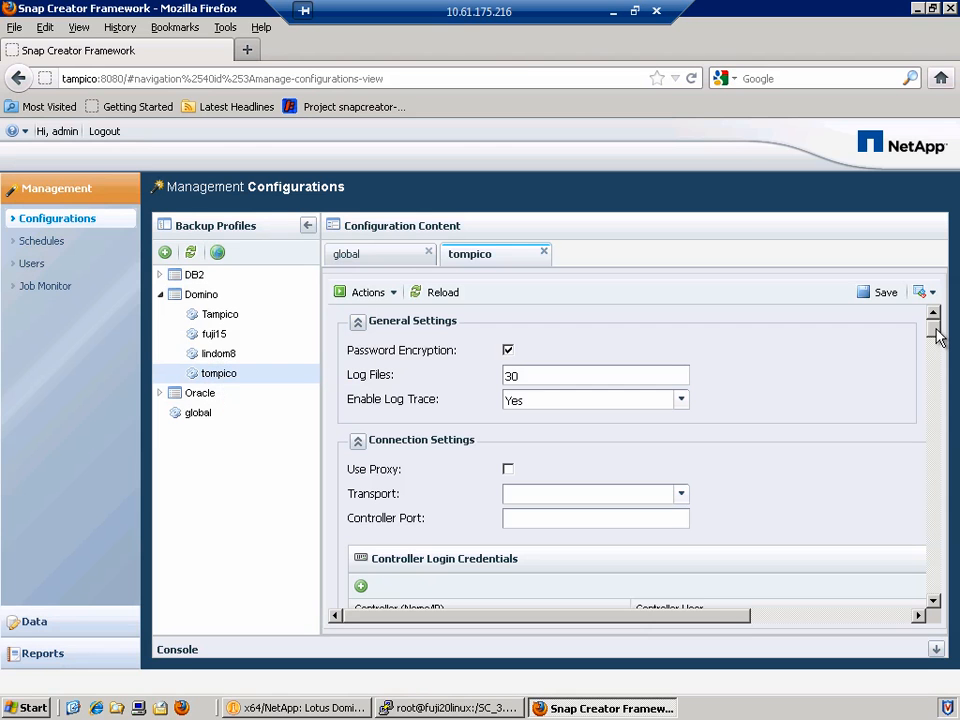
drag(937, 336, 378, 413)
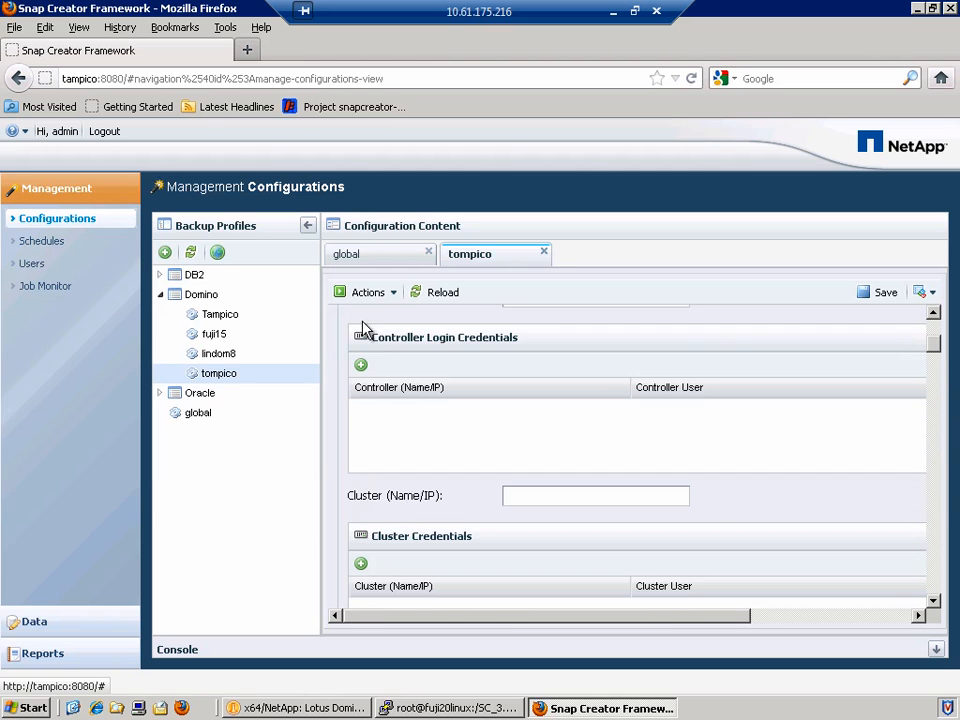
click(380, 296)
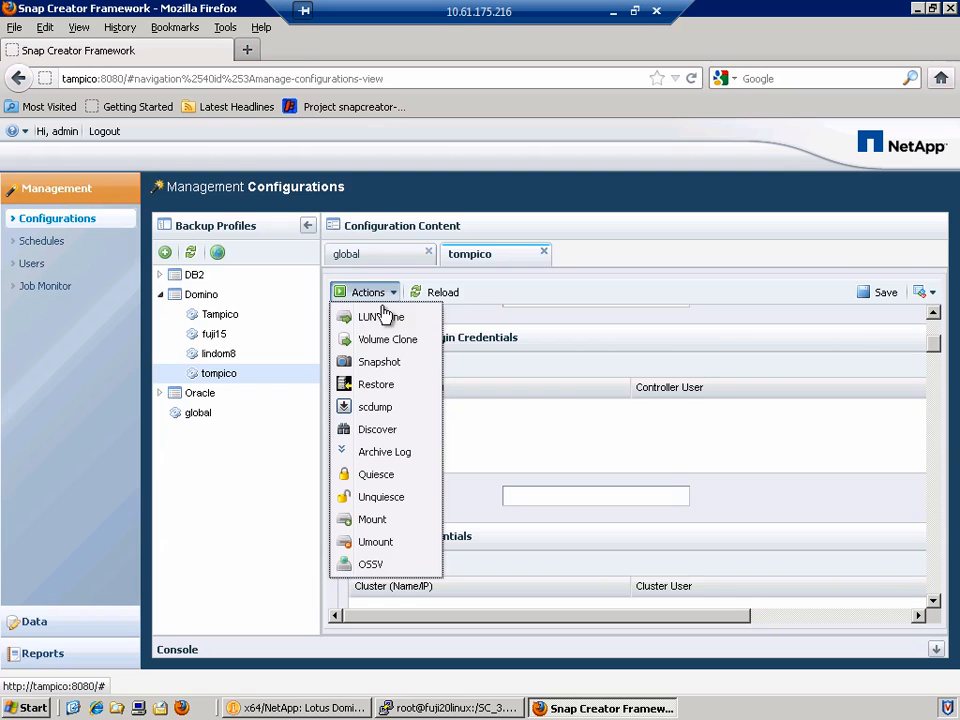
Run a Snapshot backup of tompico with Global config loaded and the daily policy.
click(416, 368)
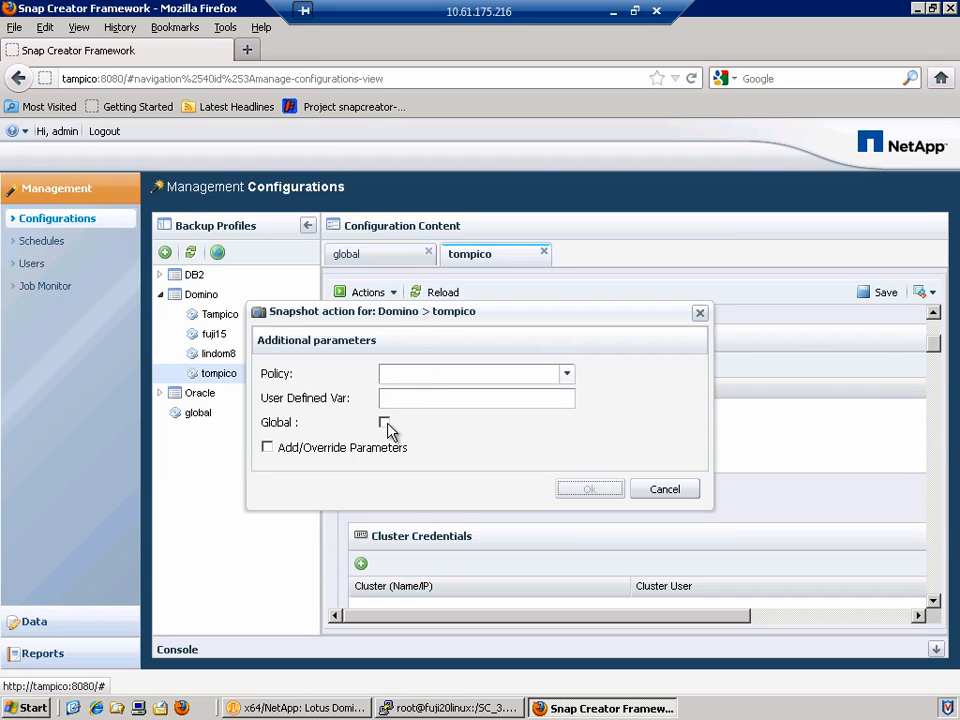
click(385, 423)
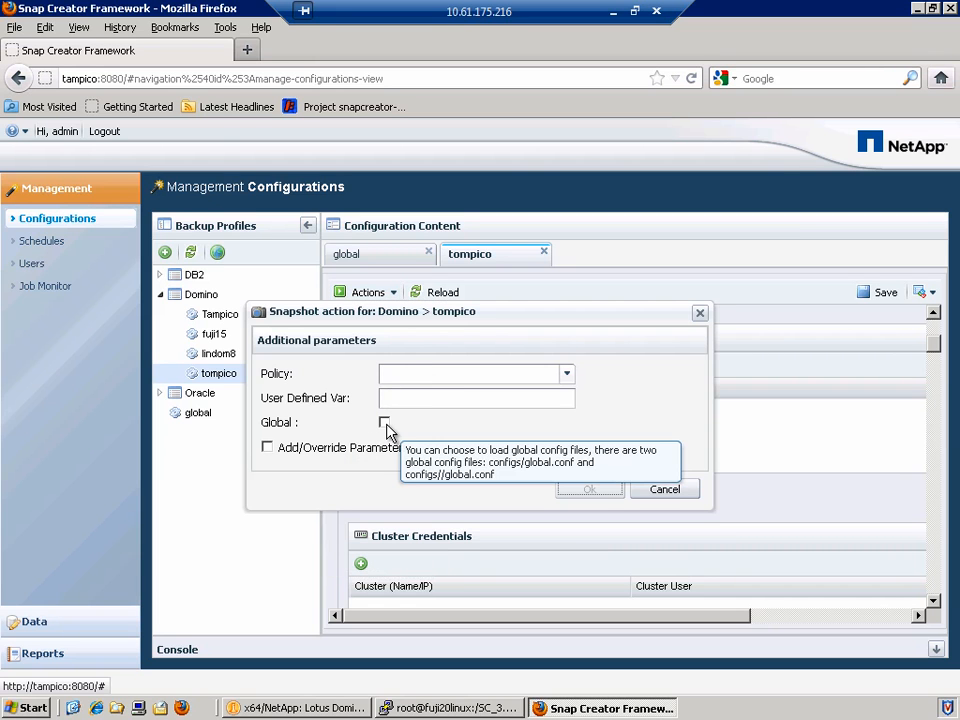
click(444, 388)
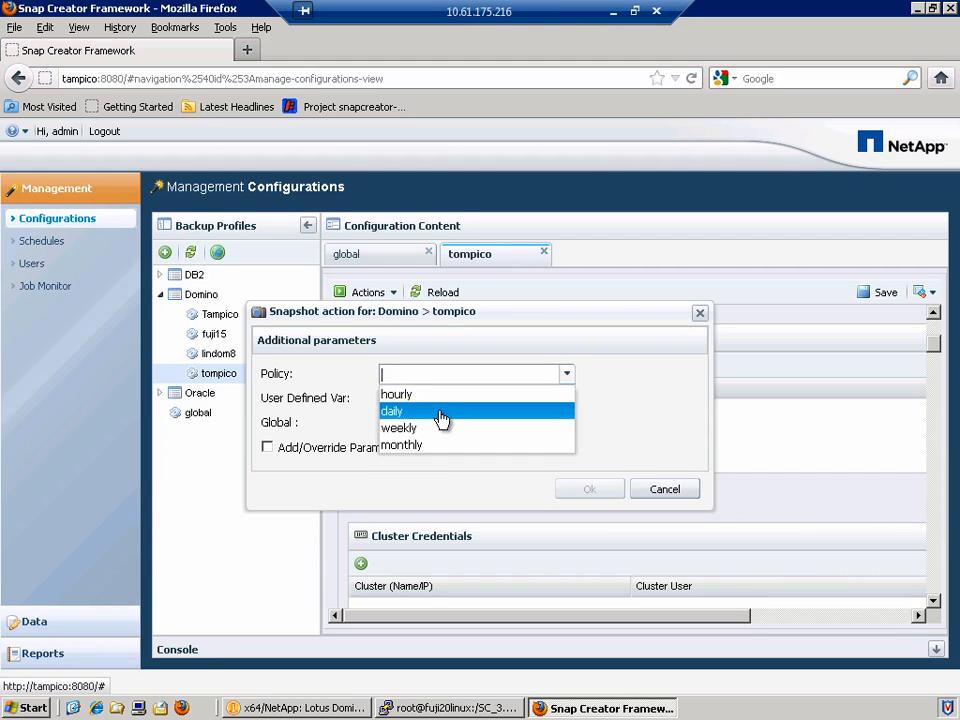
click(440, 419)
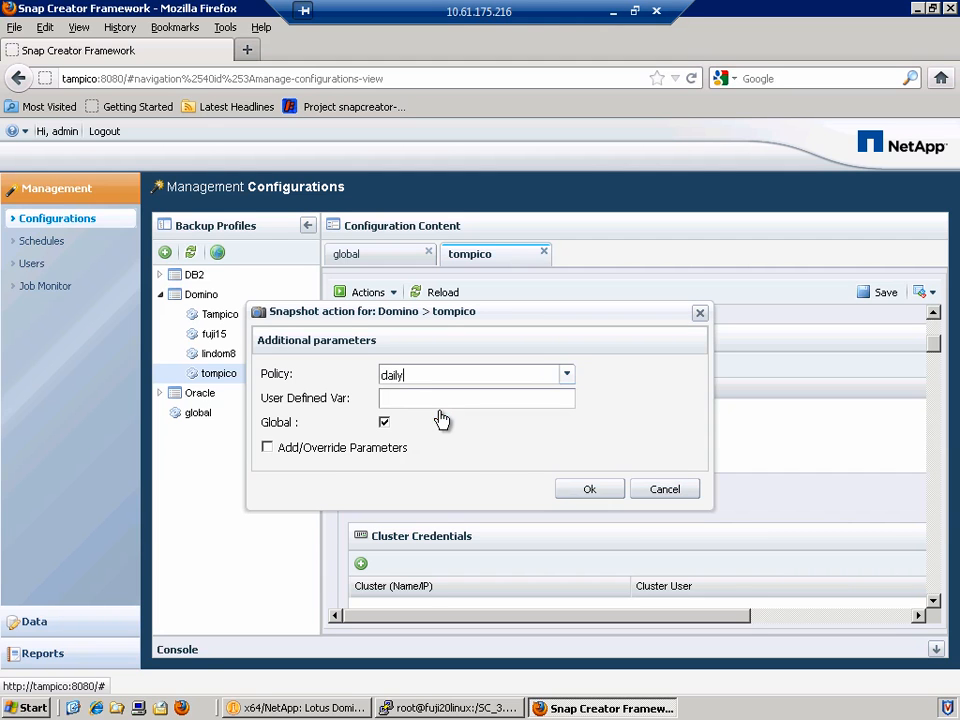
click(586, 489)
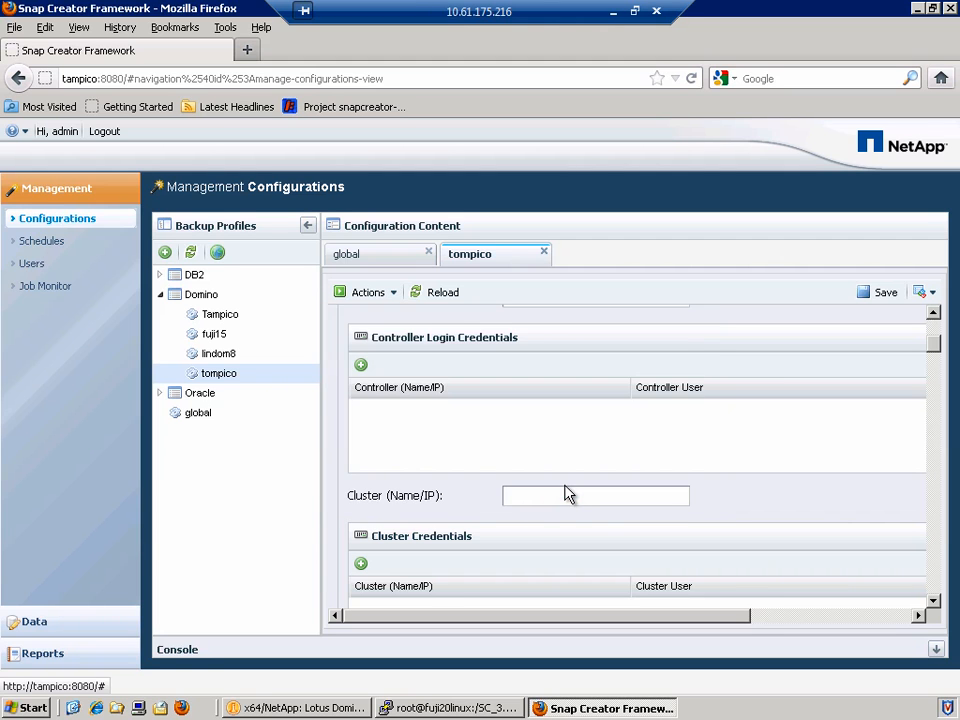
Expand the console and check the last log line reports a successful finish.
click(936, 649)
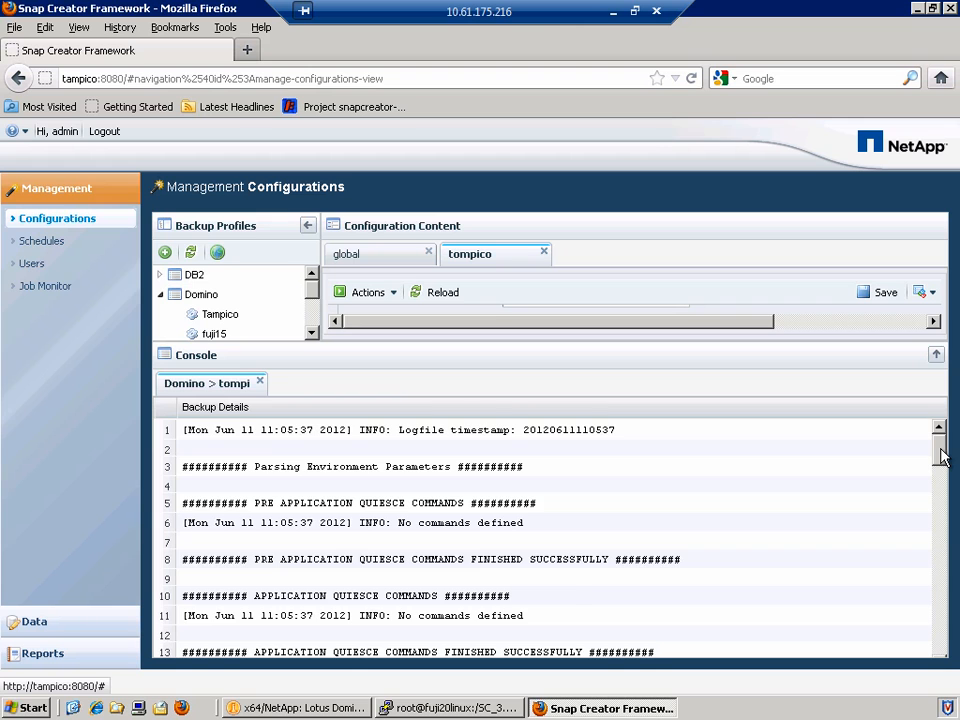
drag(941, 456, 411, 648)
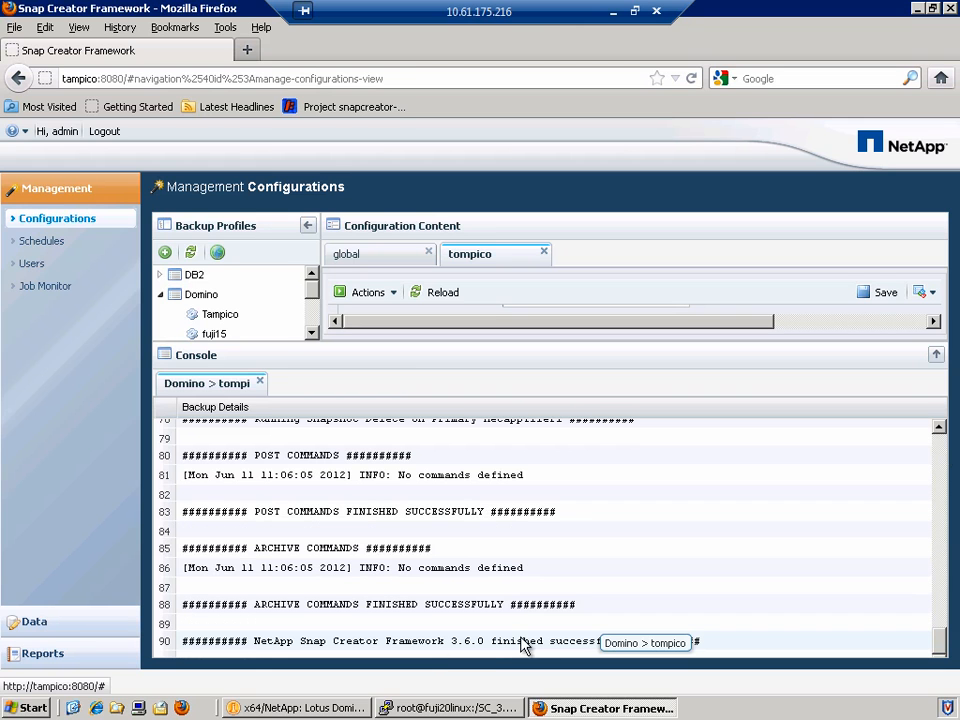
click(411, 648)
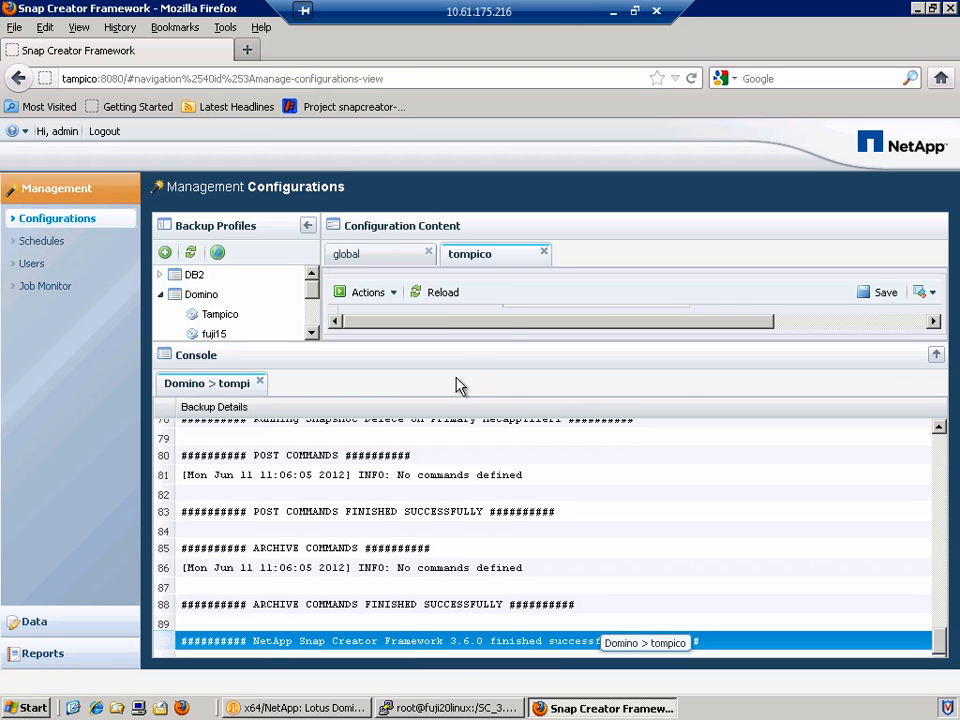
Close the tompico and global configurations and collapse the console.
click(545, 255)
click(429, 253)
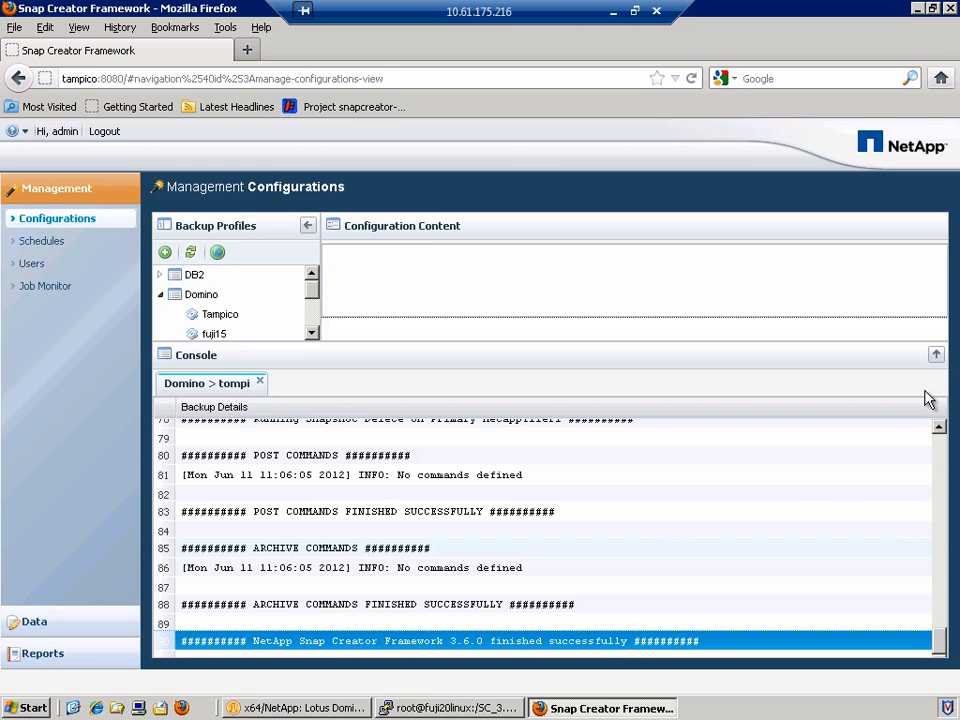
click(936, 358)
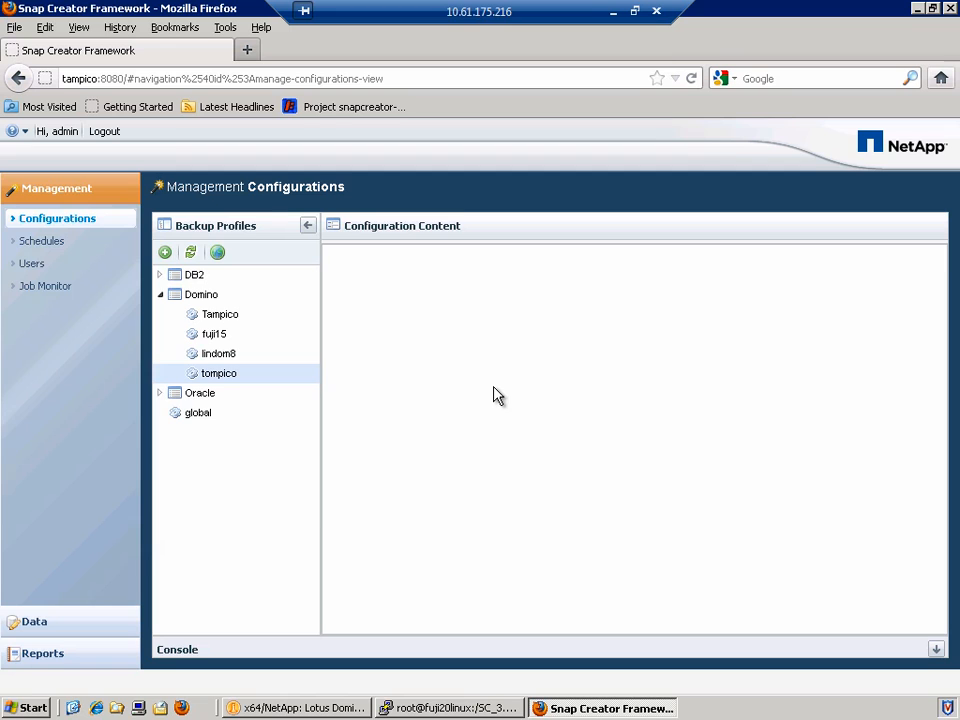
Collapse Domino, expand DB2, and start a new configuration under DB2.
click(160, 294)
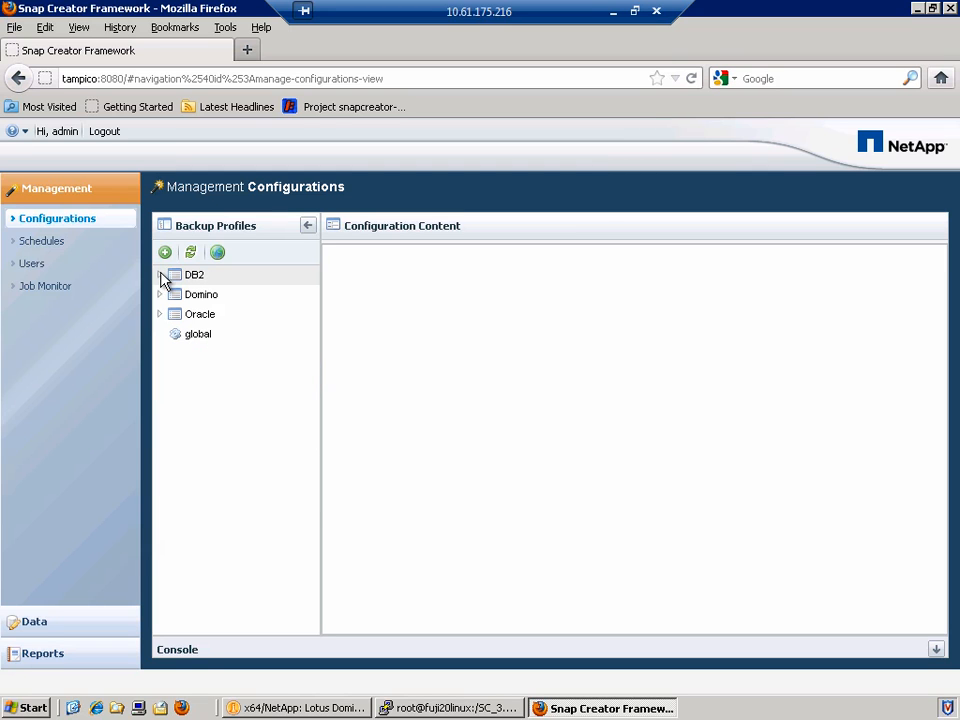
click(161, 275)
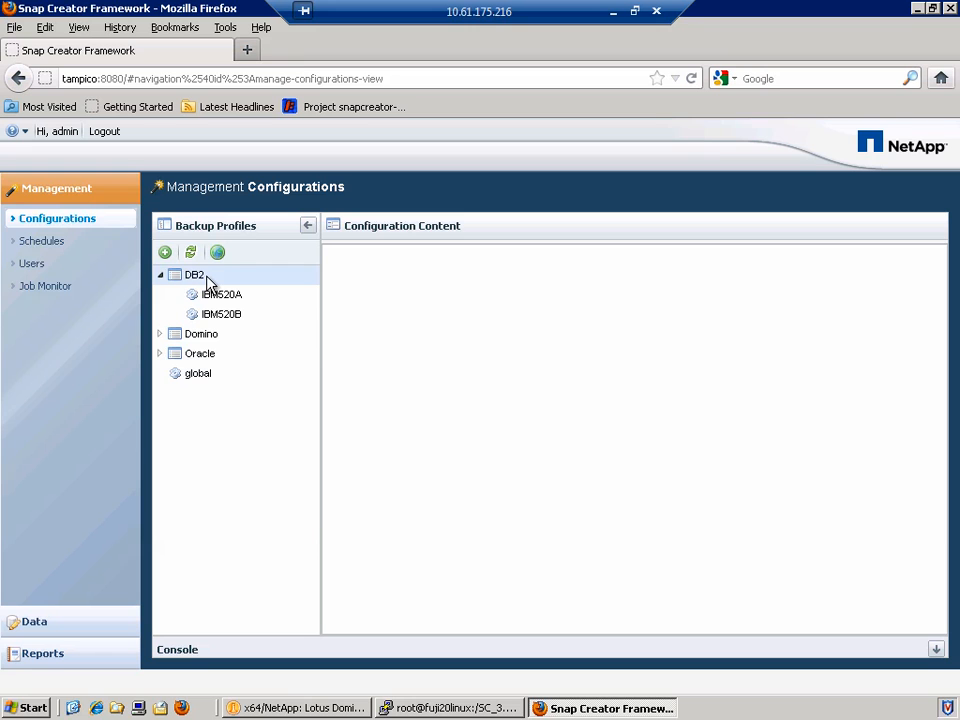
right_click(206, 280)
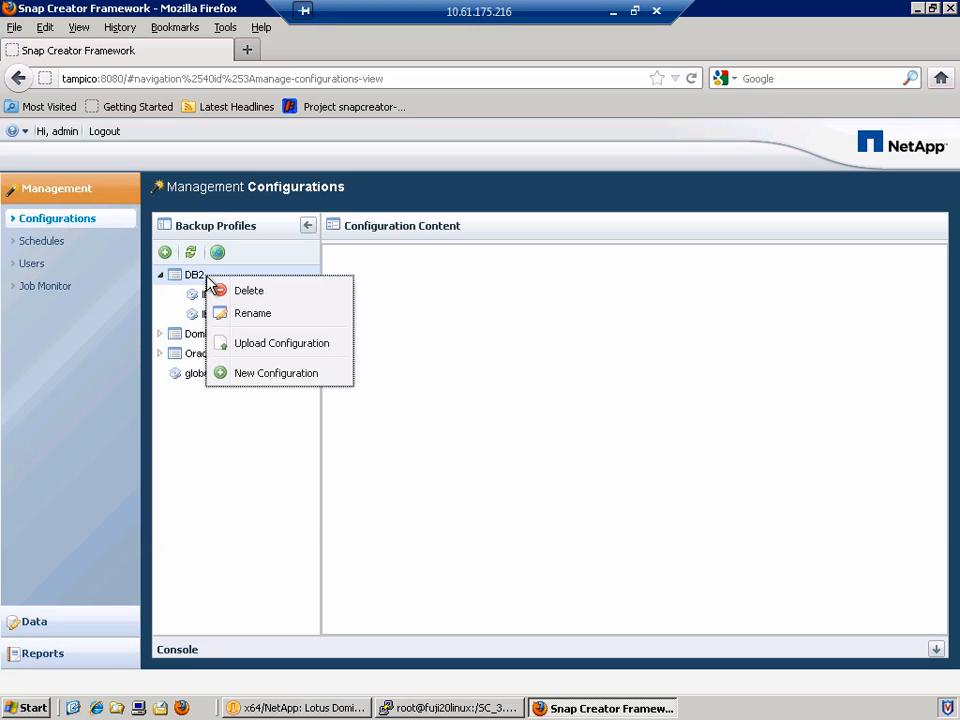
click(338, 374)
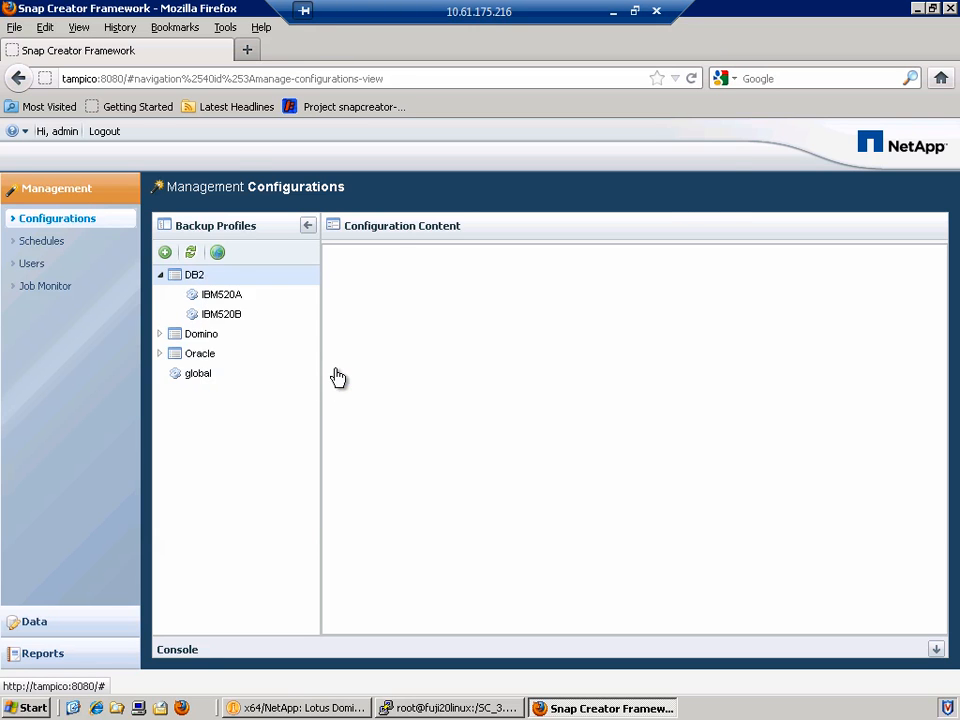
click(604, 620)
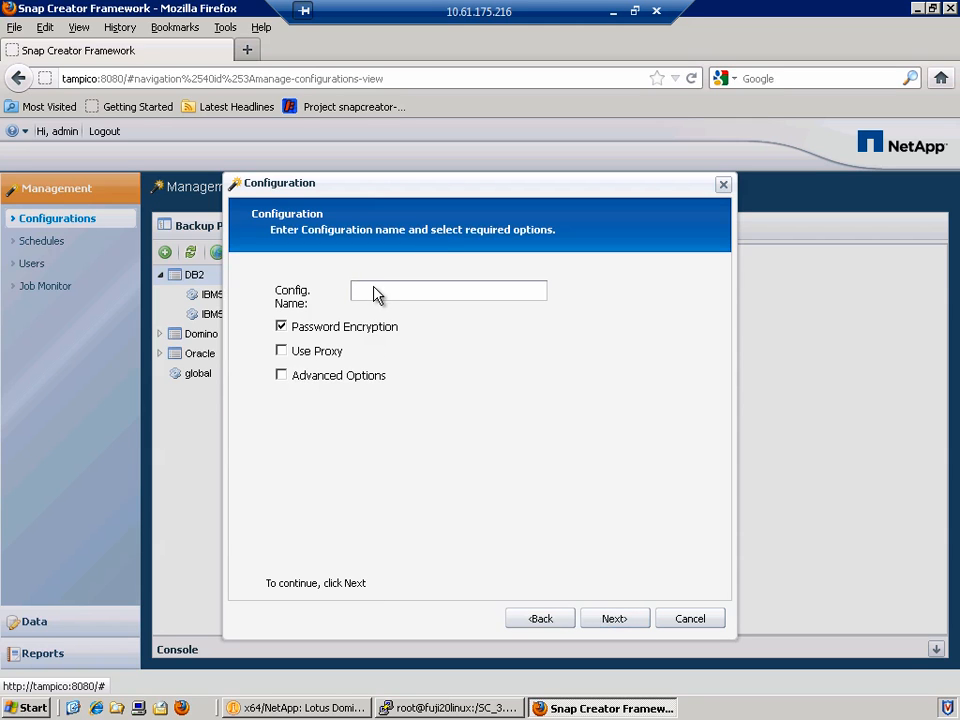
Enable Advanced Options and name the configuration test.
click(356, 382)
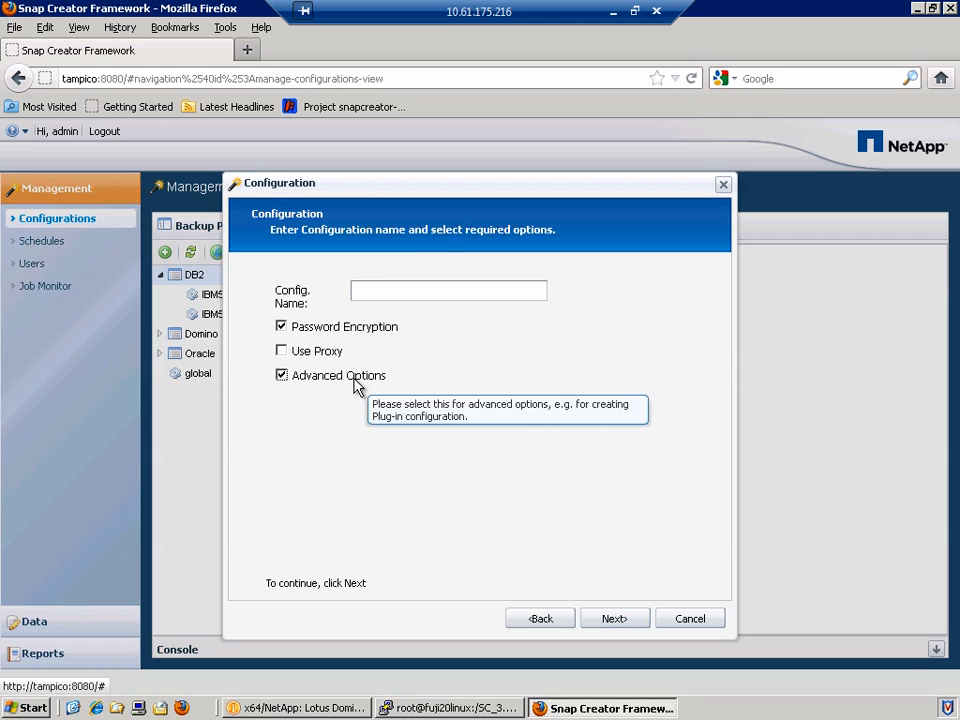
click(385, 292)
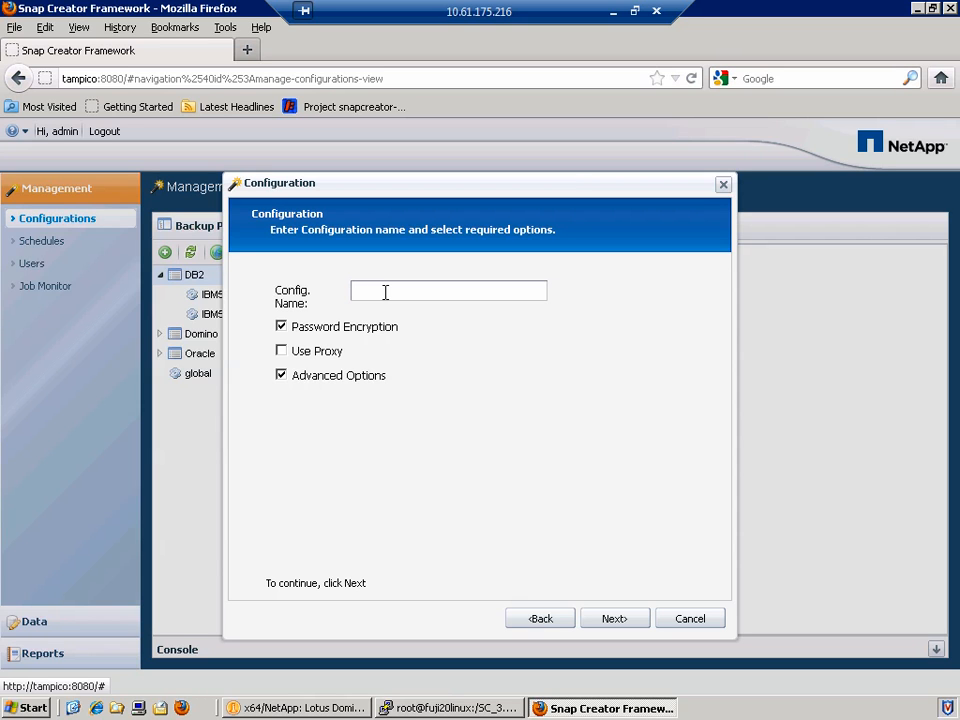
text(test)
click(612, 620)
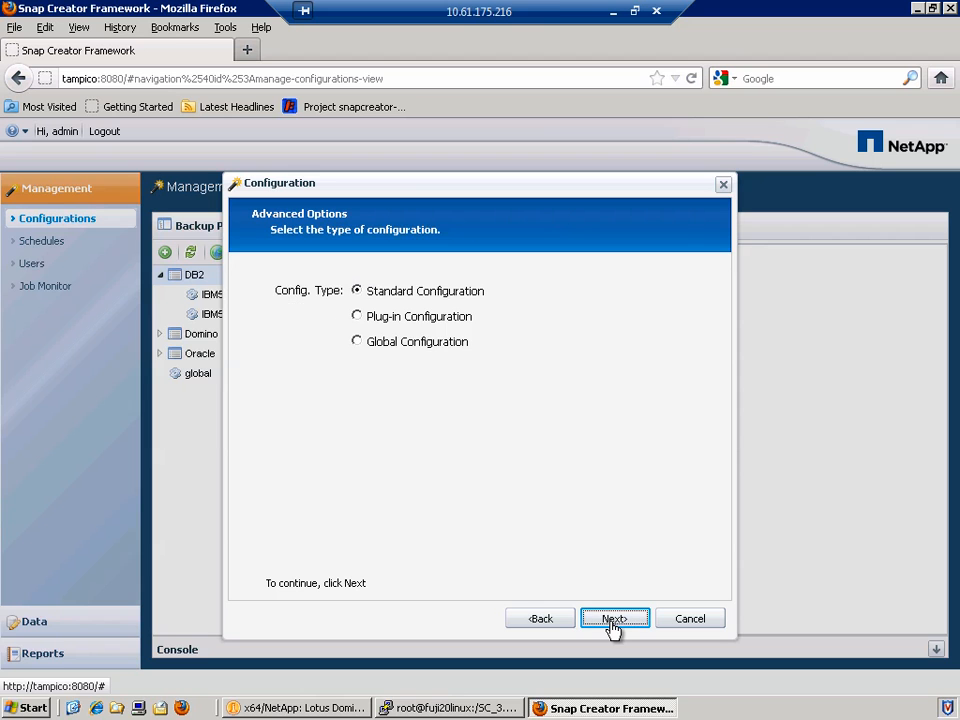
Make the DB2 configuration global with plug-in None and HTTP transport on port 80.
click(357, 342)
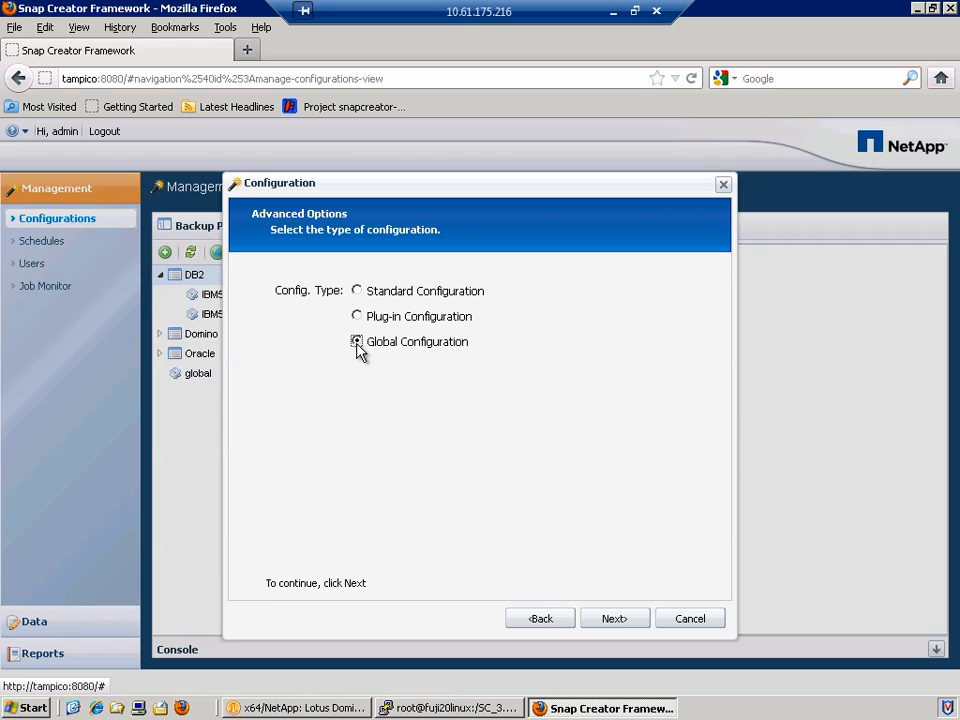
click(614, 619)
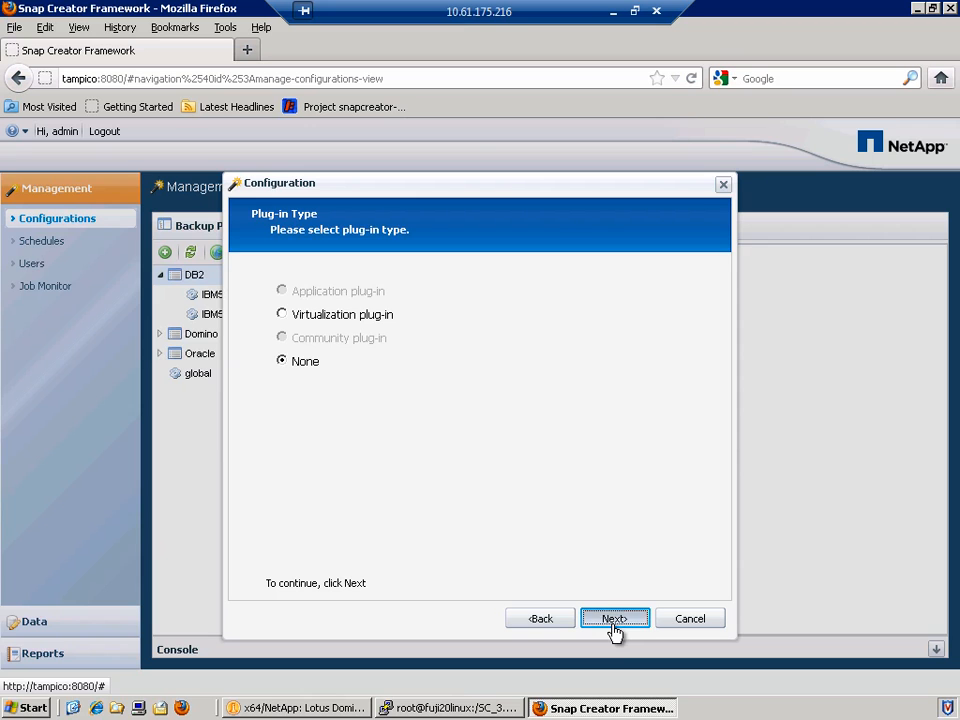
click(613, 621)
click(539, 291)
click(541, 310)
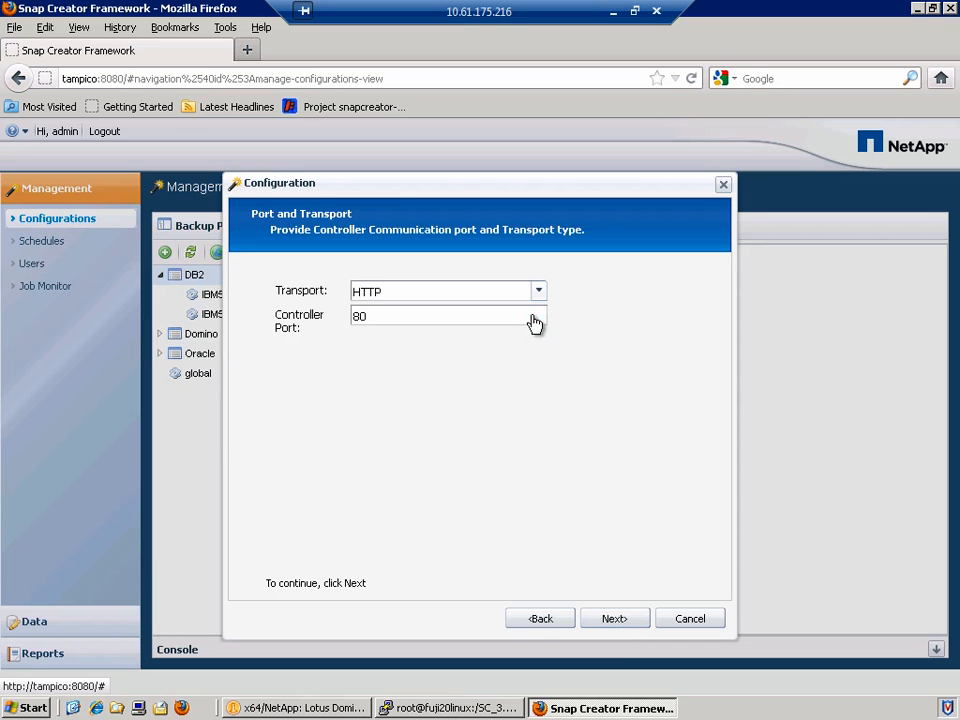
click(609, 625)
Add controller netappfiler1 with its user name and password, skipping proxy settings to the summary.
click(289, 321)
click(422, 350)
text(netappfiler1)
key(Tab)
text(sc_user)
key(Tab)
text(••••••••)
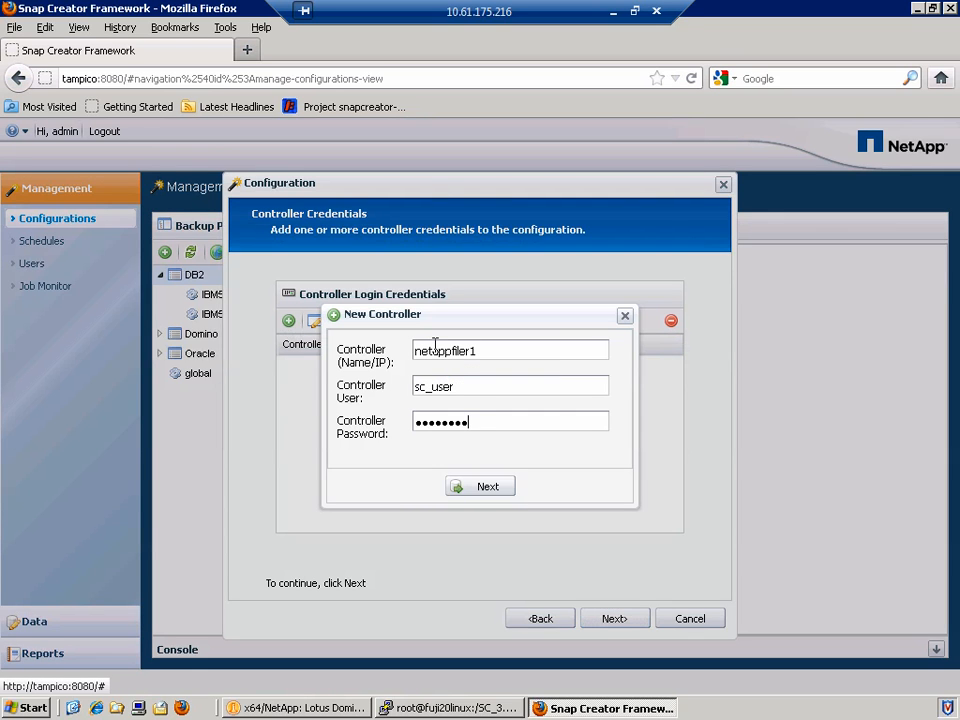
click(487, 487)
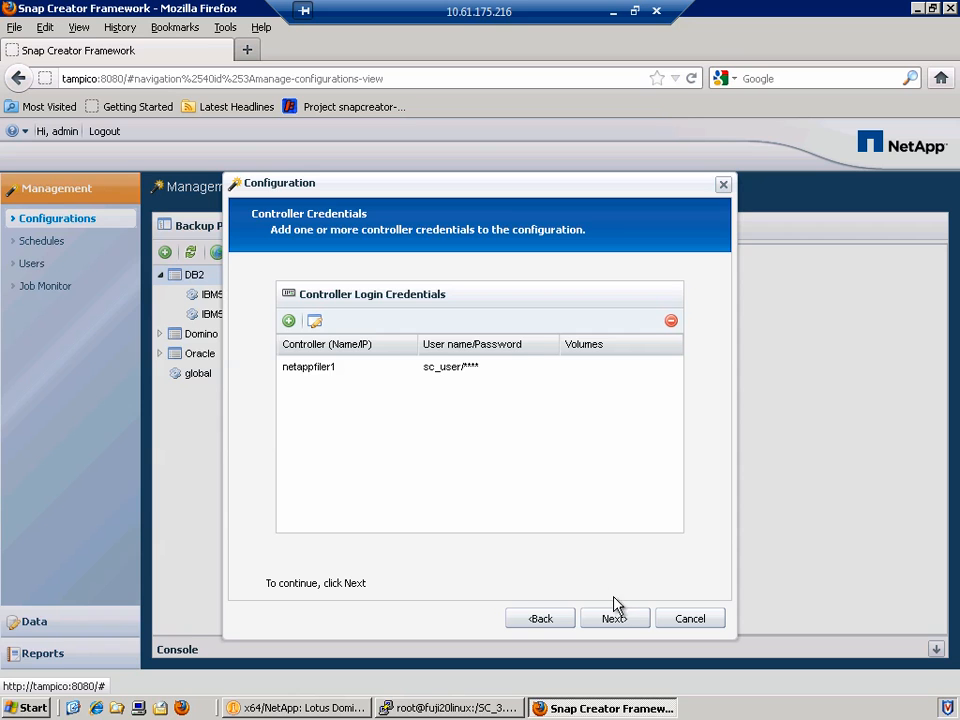
click(617, 620)
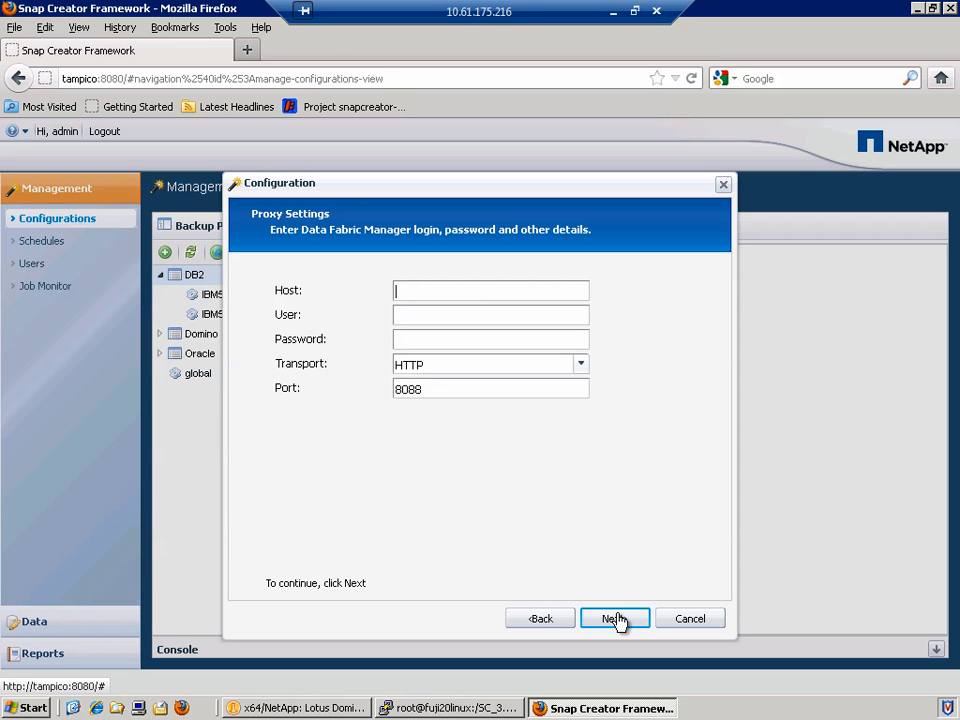
click(614, 619)
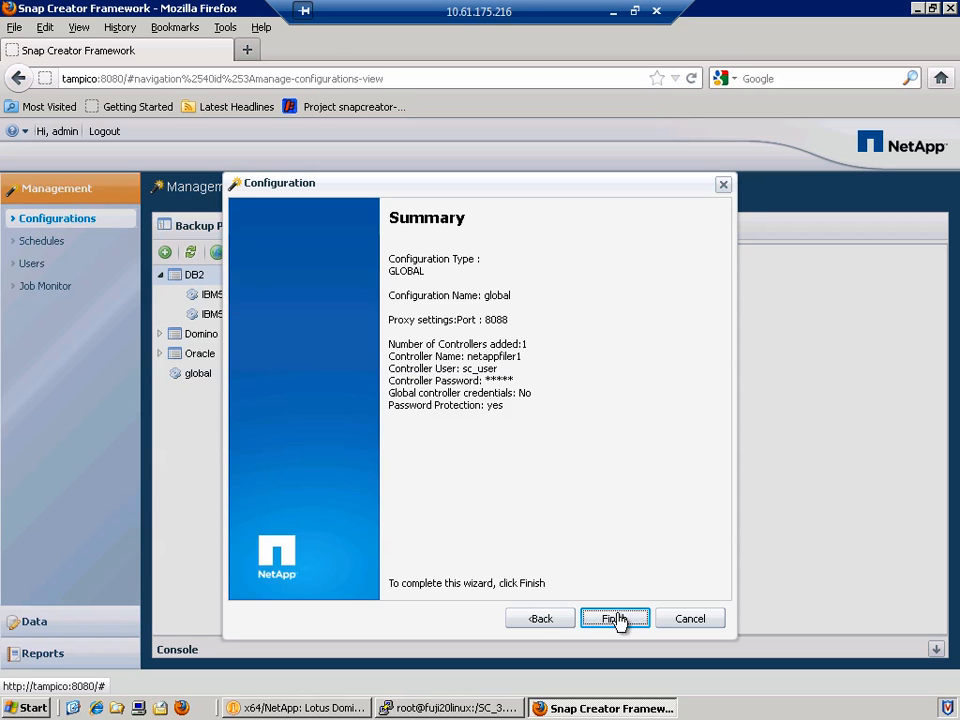
Finish the DB2 global configuration, then view it and the top-level global profile.
click(617, 619)
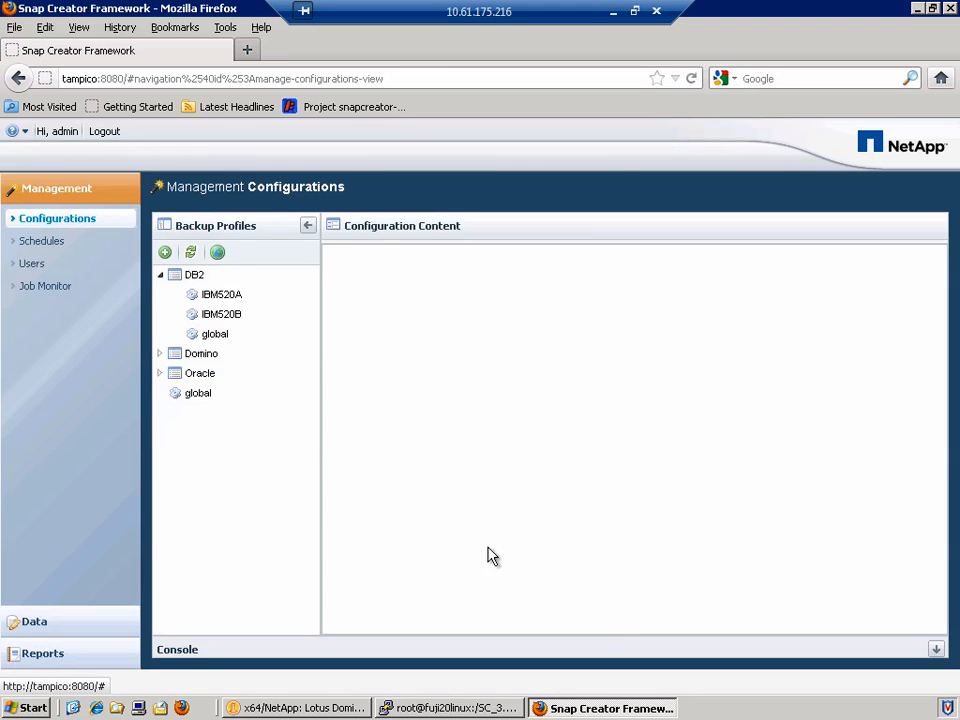
click(222, 338)
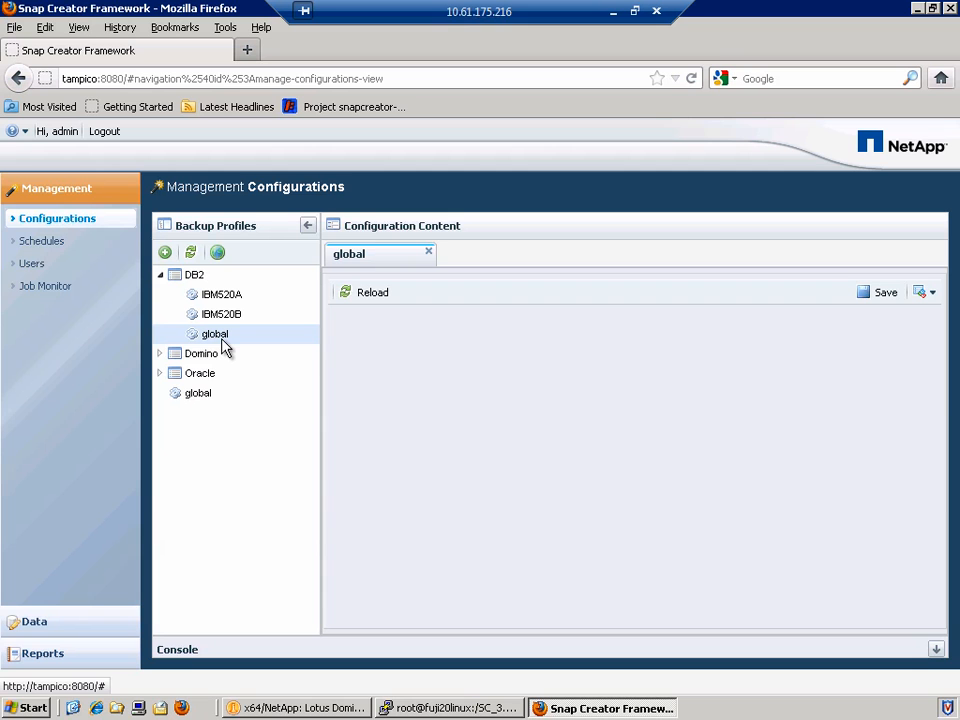
click(204, 399)
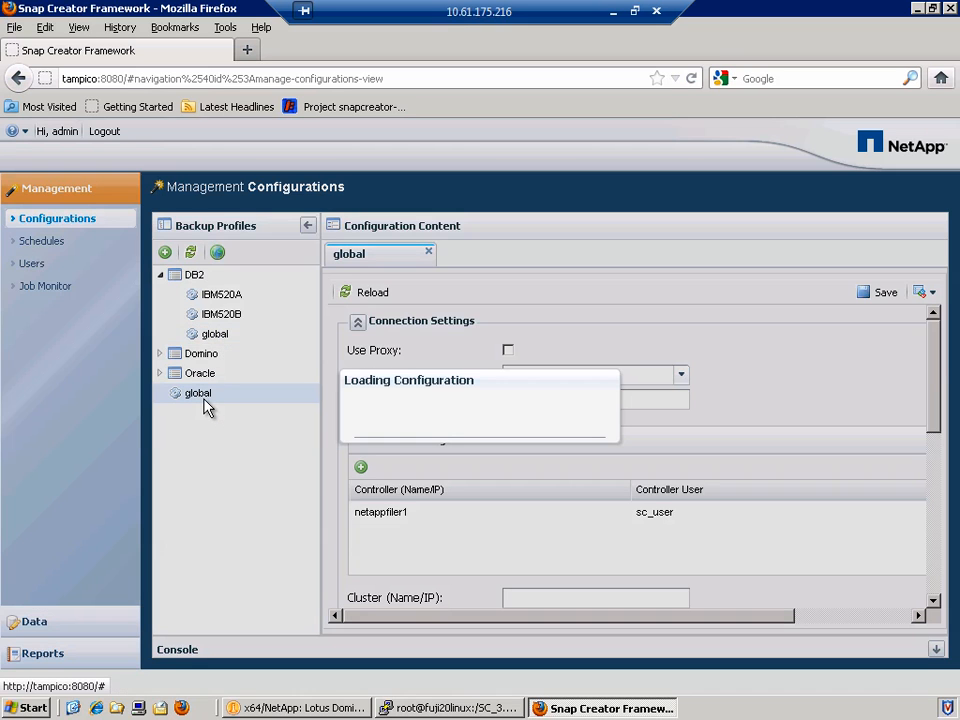